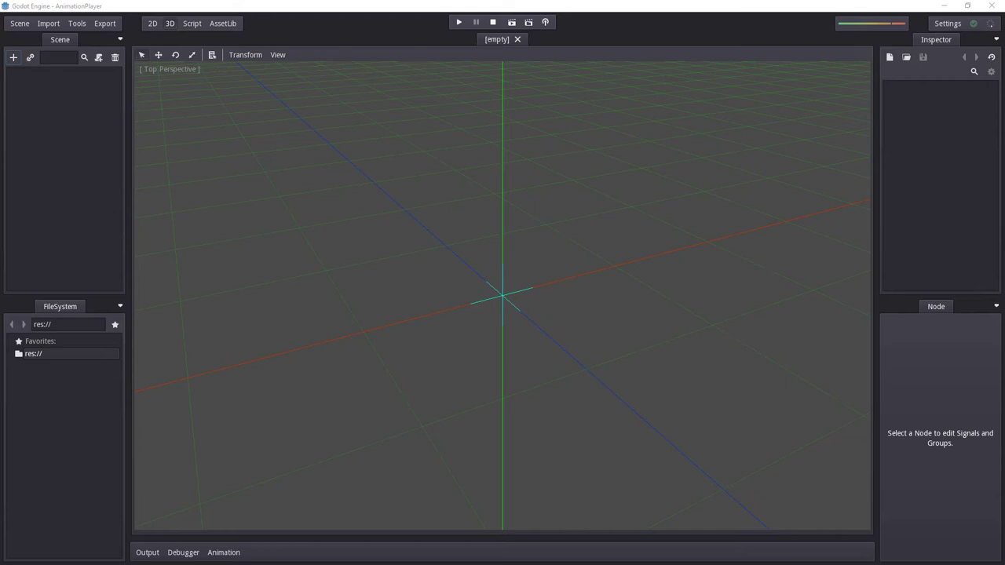
# Switch to the 2D workspace and create a Control node as the scene's root
pyautogui.moveTo(424, 251); pyautogui.dragTo(260, 180, button='middle')
pyautogui.click(152, 24)
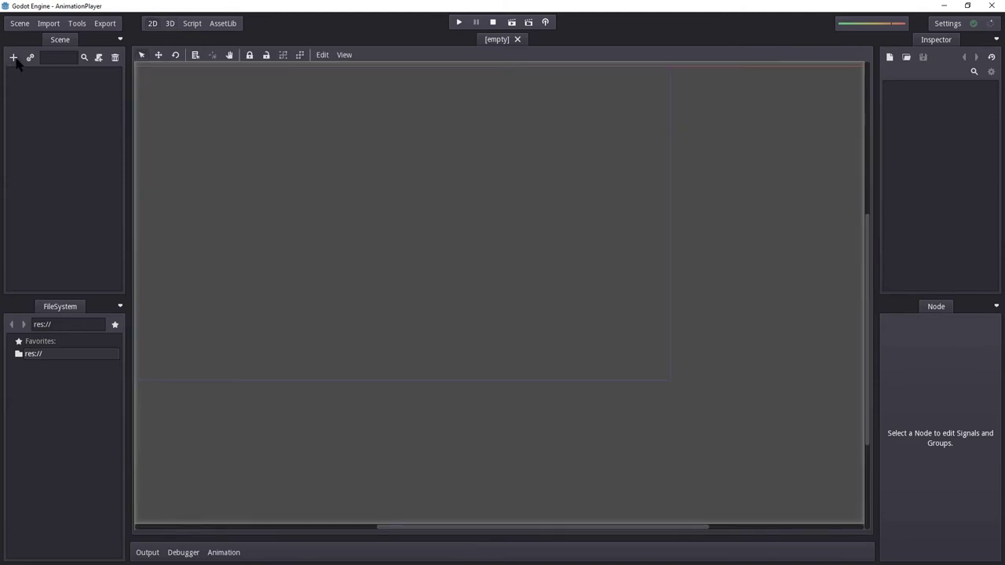
pyautogui.click(13, 57)
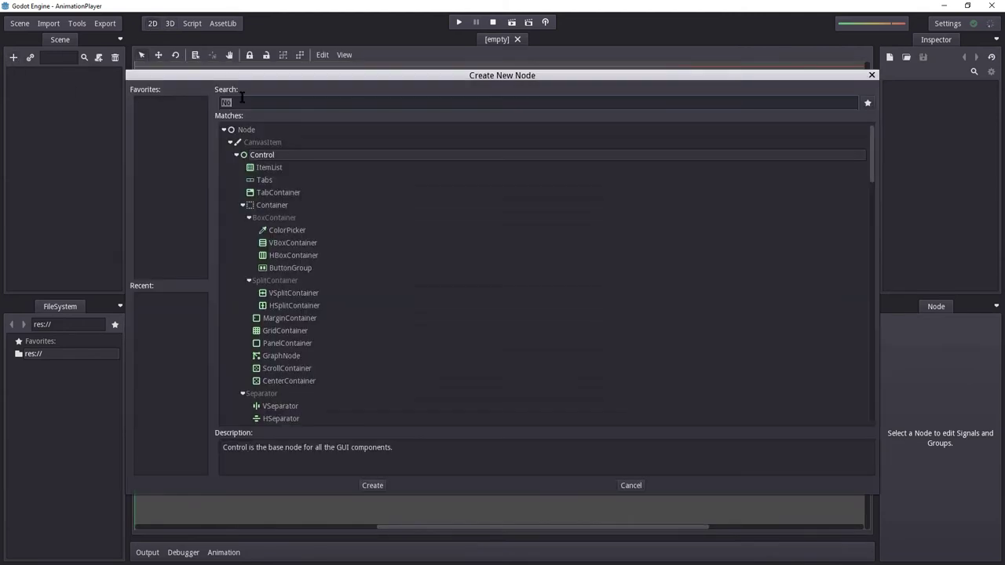
pyautogui.write('Contr')
pyautogui.press('Return')
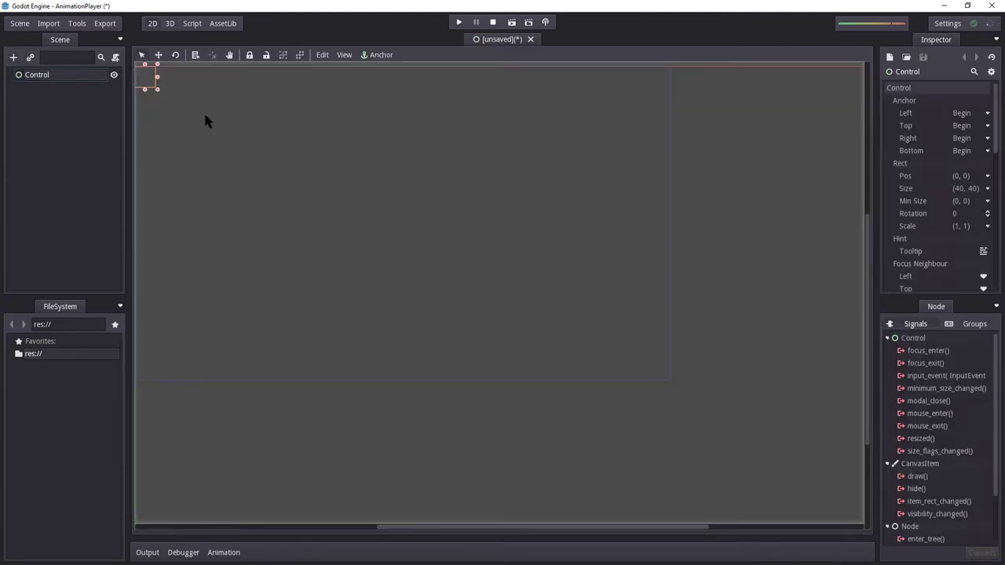
# Rename the root Control node to main and save the scene as main.tscn
pyautogui.doubleClick(39, 74)
pyautogui.write('main')
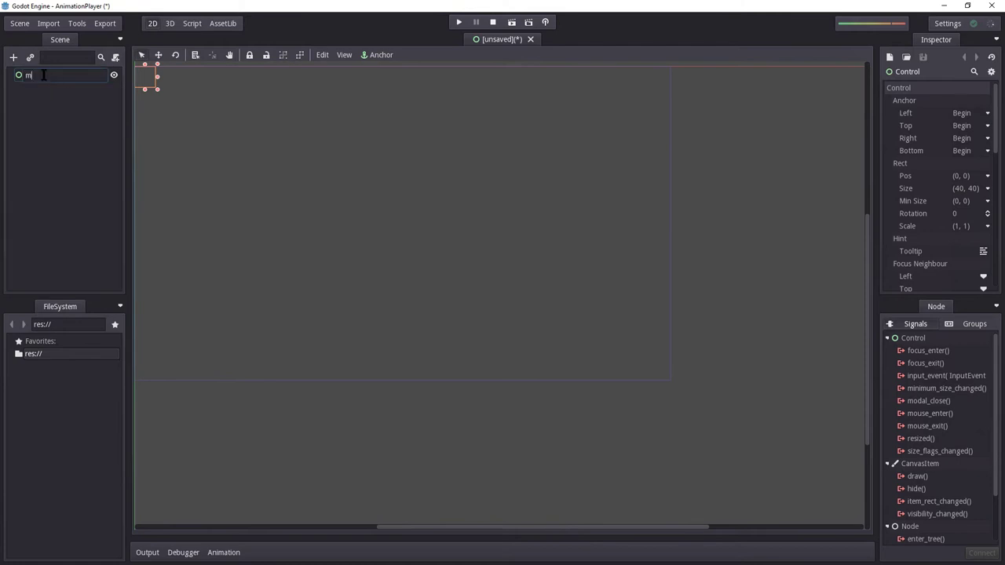
pyautogui.press('Return')
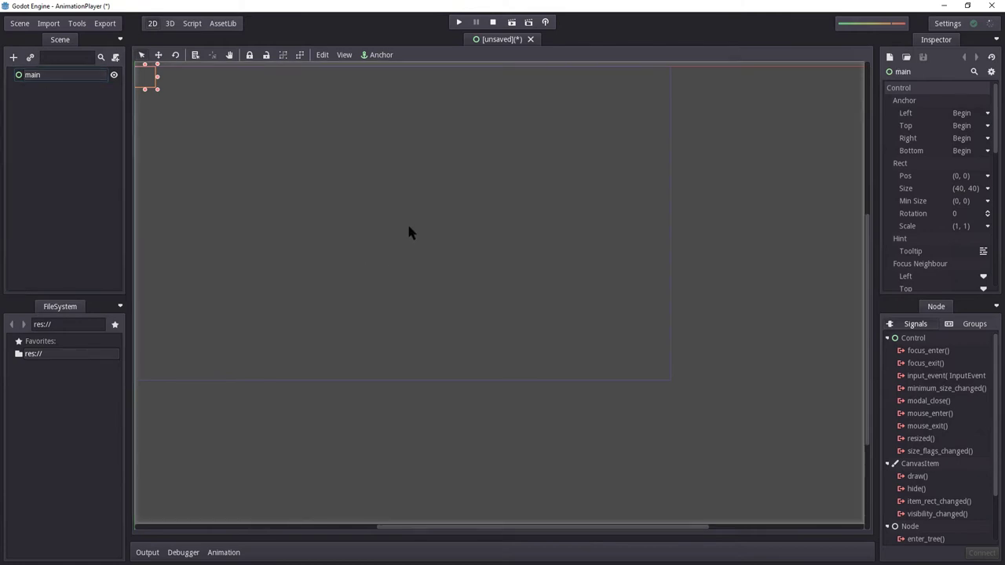
pyautogui.hotkey('ctrl', 's')
pyautogui.click(372, 484)
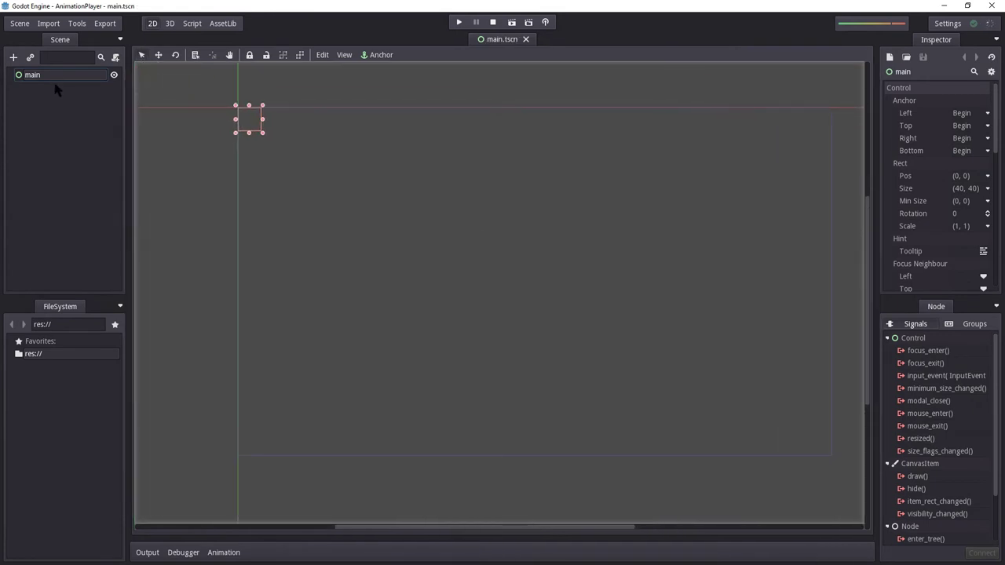
# Add an AnimationPlayer child node to main and make the animation editor taller
pyautogui.rightClick(56, 75)
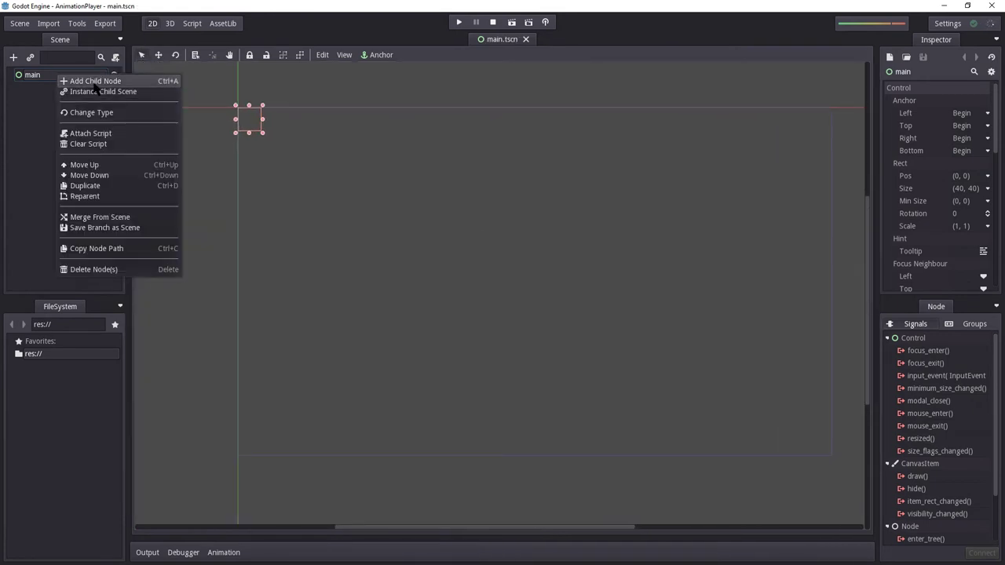
pyautogui.click(108, 80)
pyautogui.write('Animation')
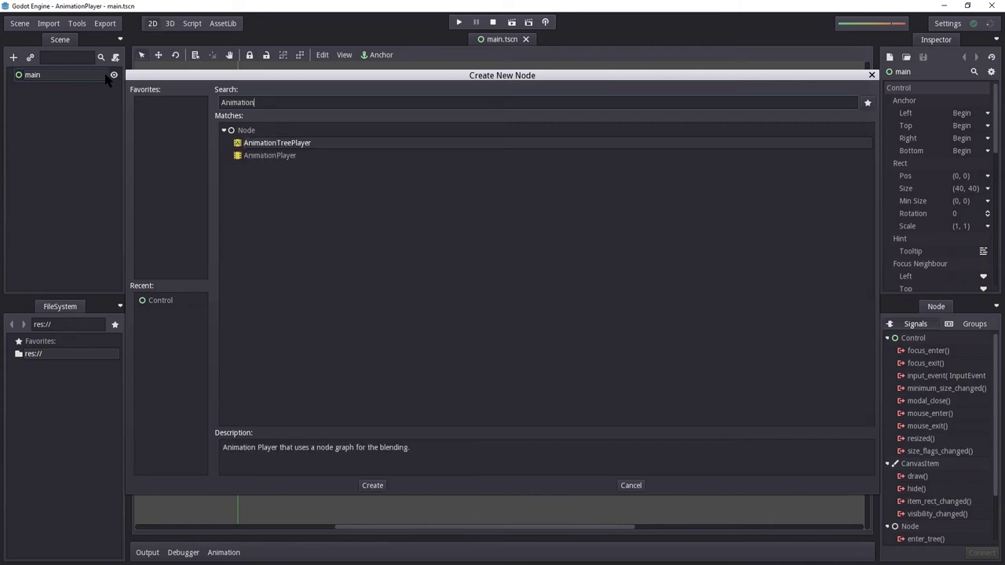
pyautogui.press('Down')
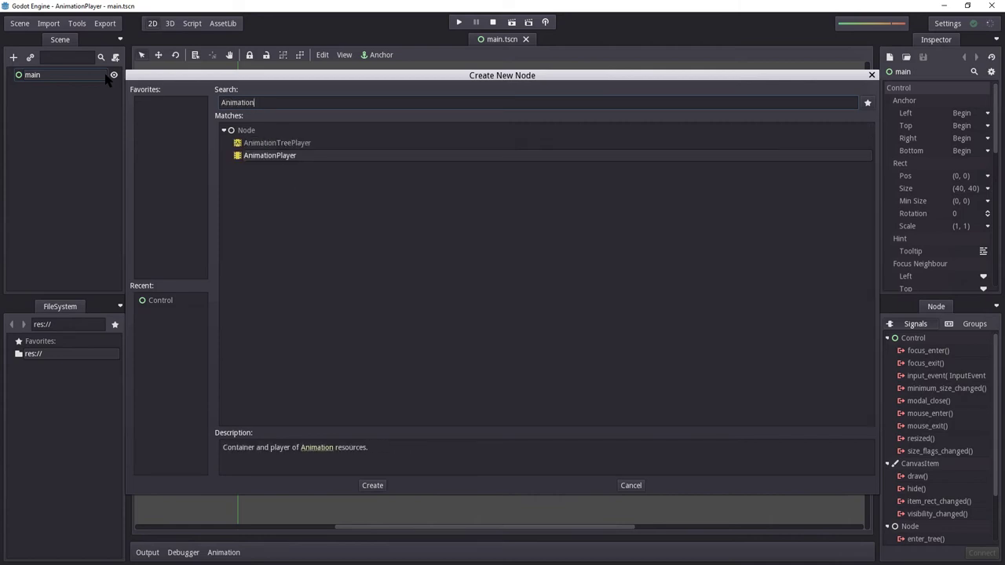
pyautogui.press('Return')
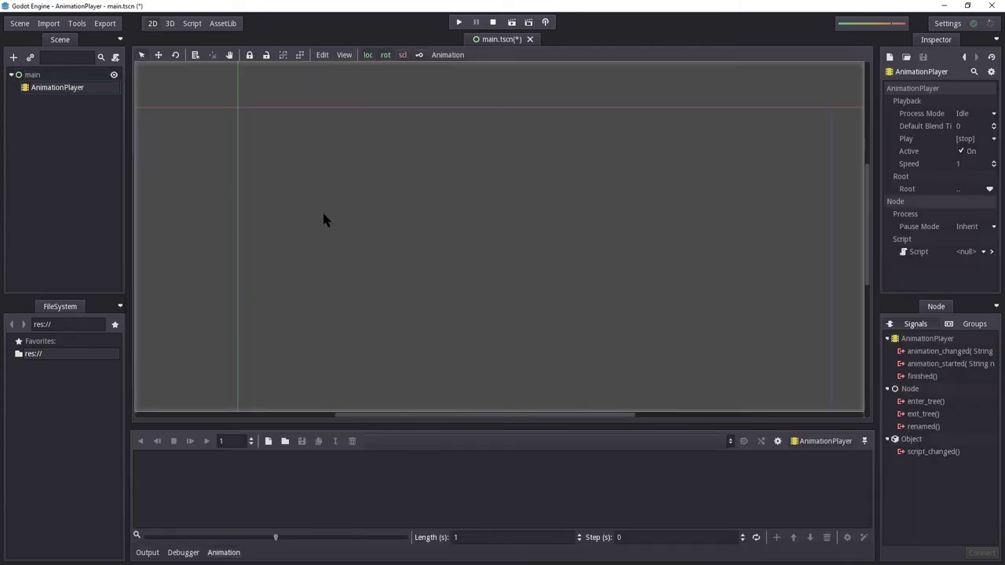
pyautogui.moveTo(435, 426); pyautogui.dragTo(426, 348)
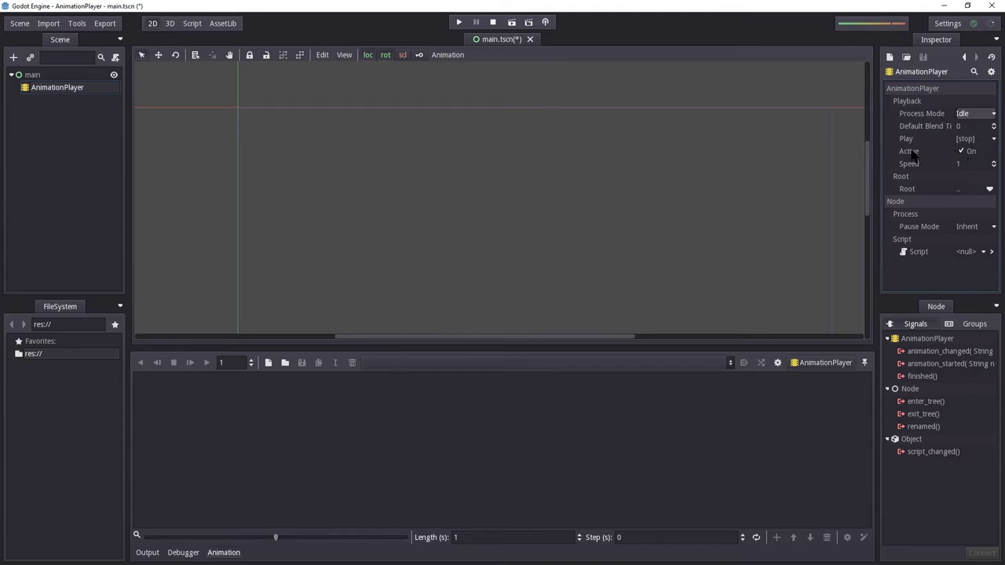
pyautogui.click(967, 163)
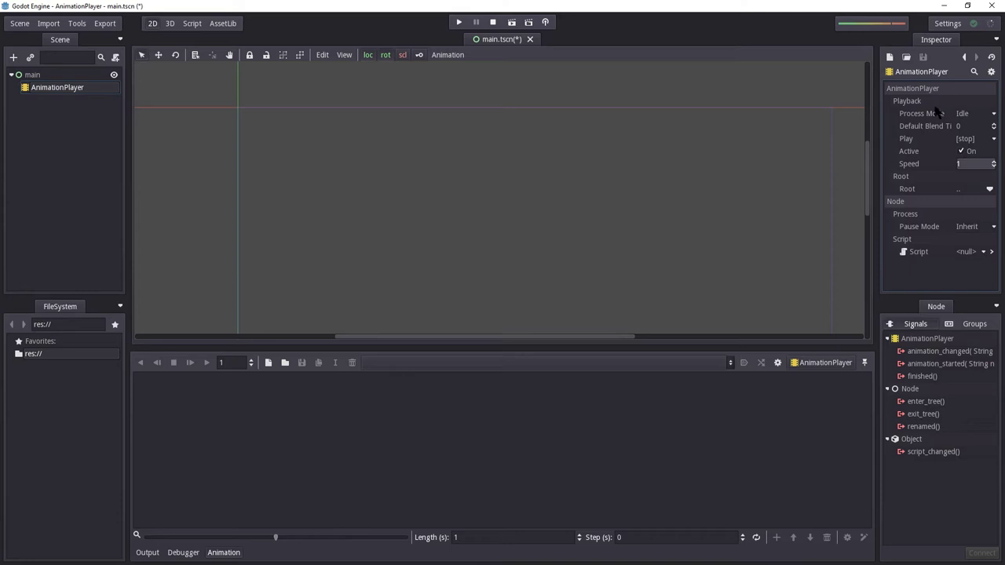
pyautogui.click(223, 177)
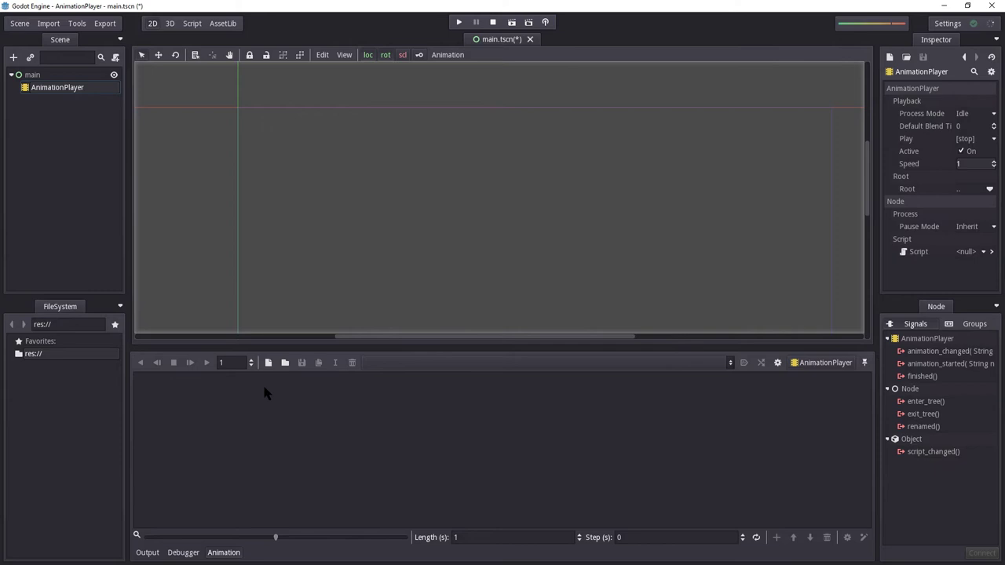
# Add a Sprite child node to the main node
pyautogui.click(36, 75)
pyautogui.rightClick(47, 76)
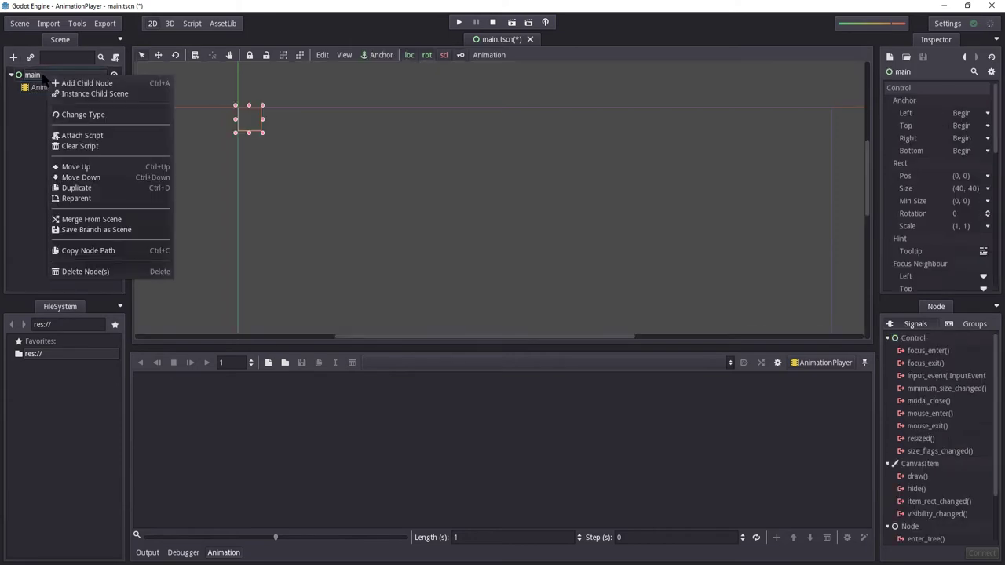
pyautogui.click(83, 83)
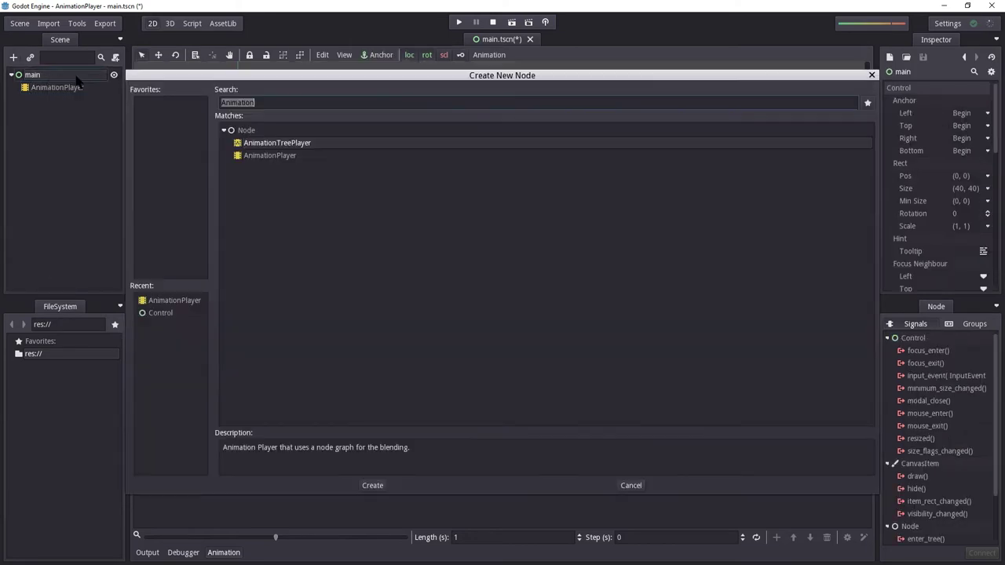
pyautogui.write('Sprite')
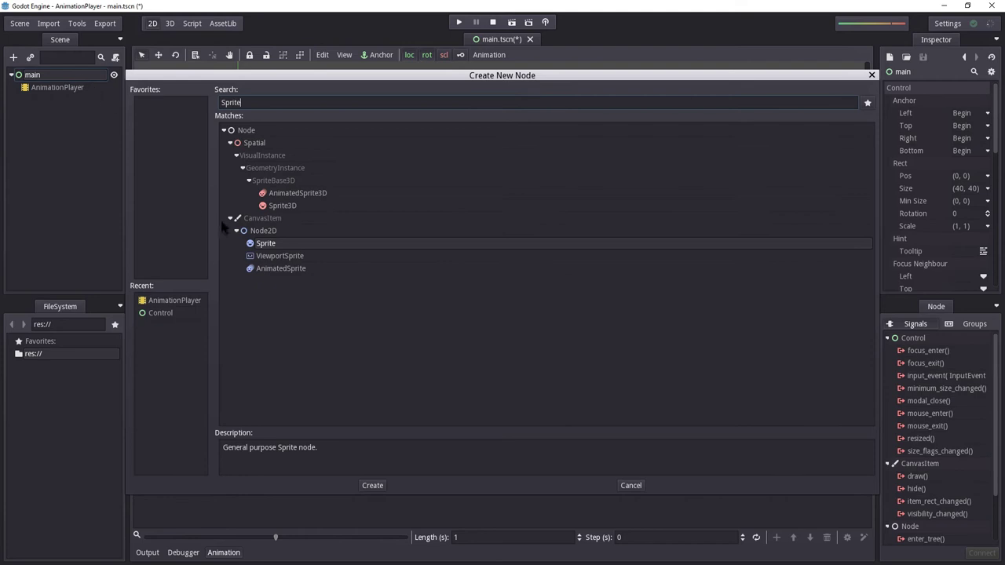
pyautogui.doubleClick(275, 244)
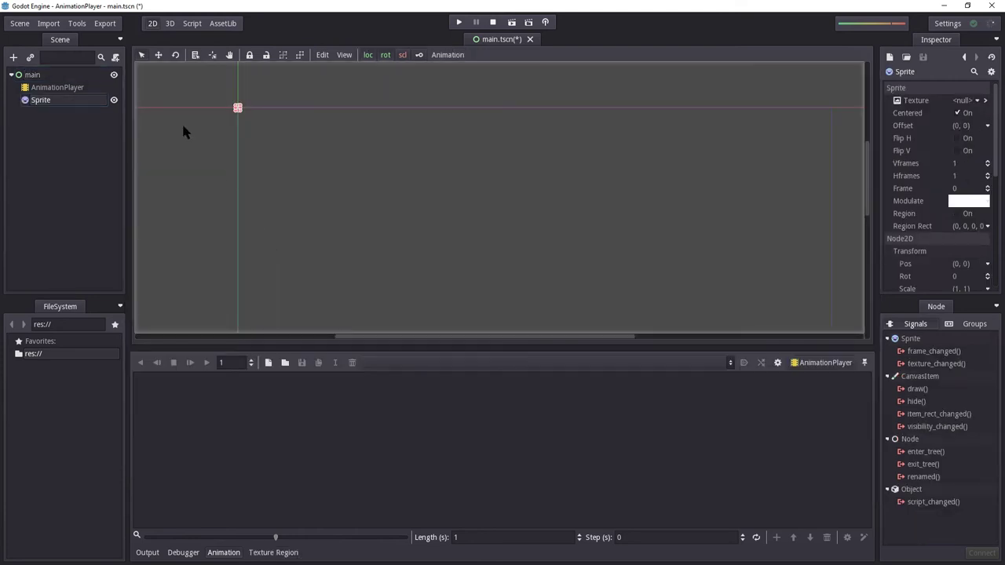
# Load the project's Godot icon image as the Sprite's texture
pyautogui.click(963, 100)
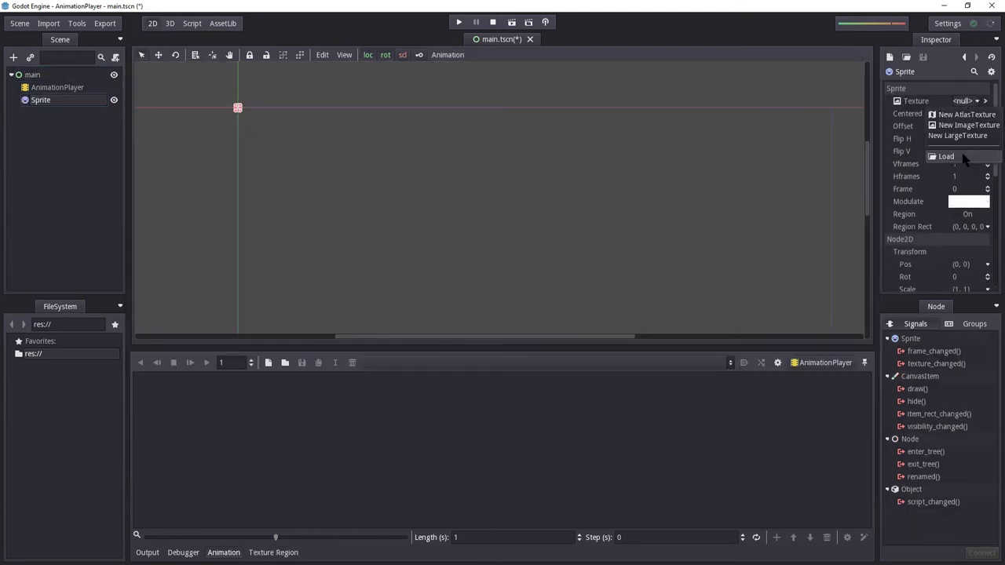
pyautogui.click(964, 158)
pyautogui.doubleClick(292, 146)
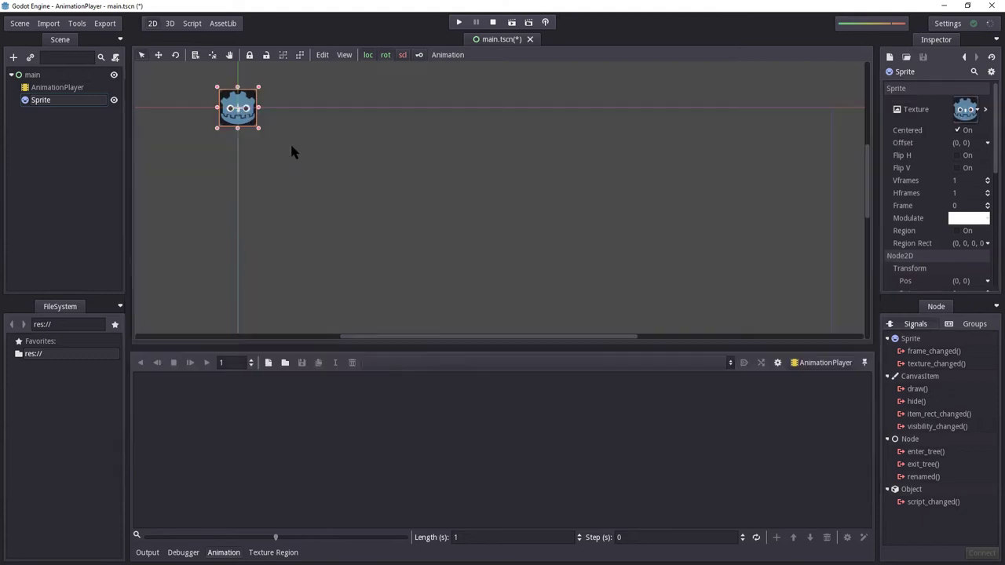
# Move the sprite near the centre of the game frame, at an X position of about 496
pyautogui.moveTo(239, 108); pyautogui.dragTo(451, 203)
pyautogui.scroll(-2, 444, 155)
pyautogui.scroll(-1, 443, 157)
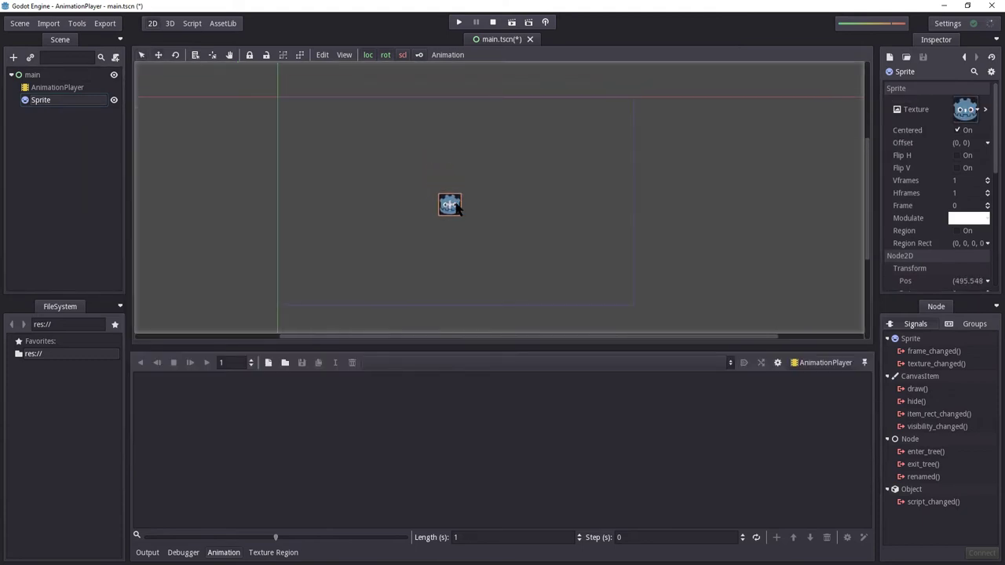
pyautogui.moveTo(450, 203); pyautogui.dragTo(382, 201, button='middle')
pyautogui.scroll(1, 381, 200)
# Run the project with main.tscn as its main scene, and close the game window
pyautogui.click(458, 22)
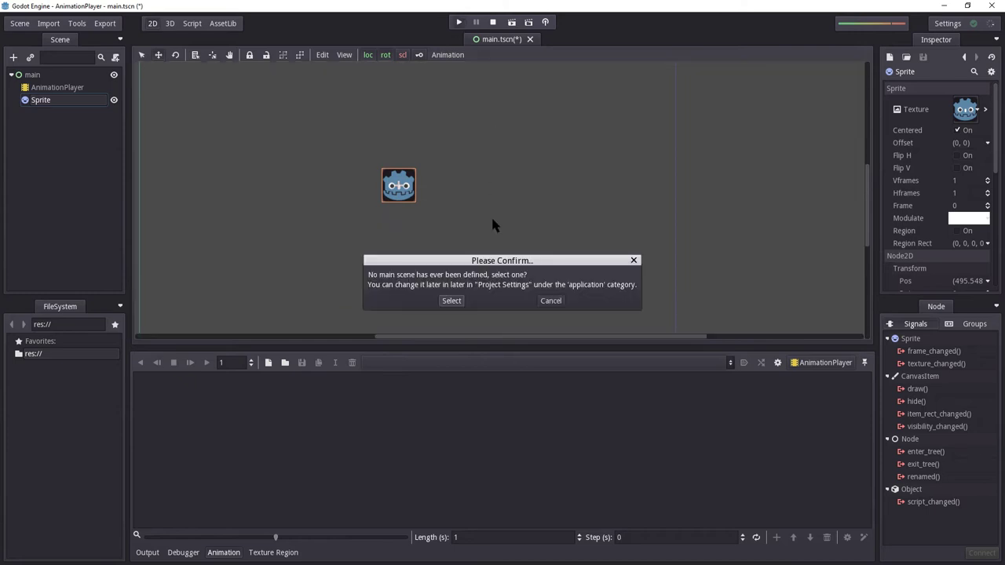
pyautogui.click(451, 300)
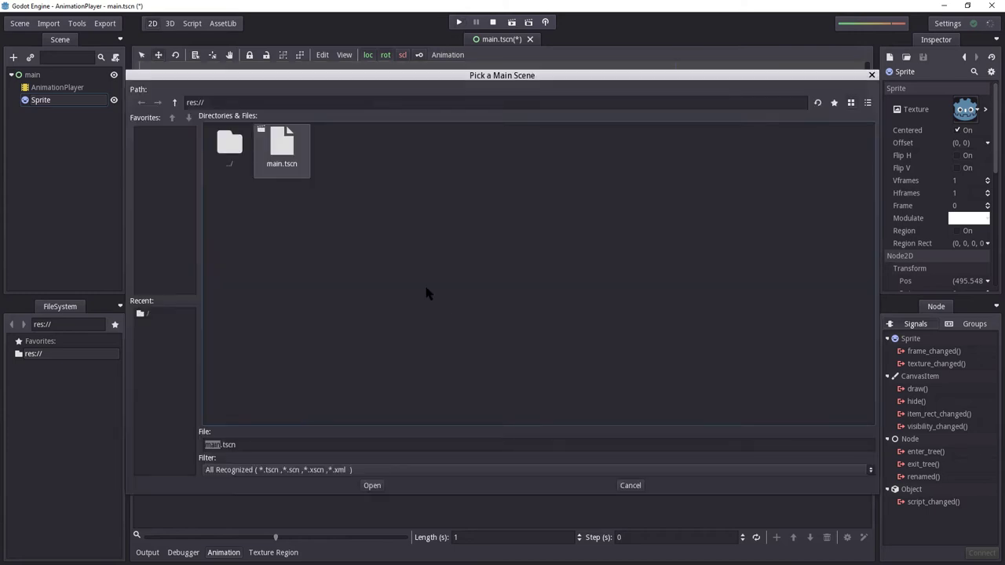
pyautogui.doubleClick(284, 147)
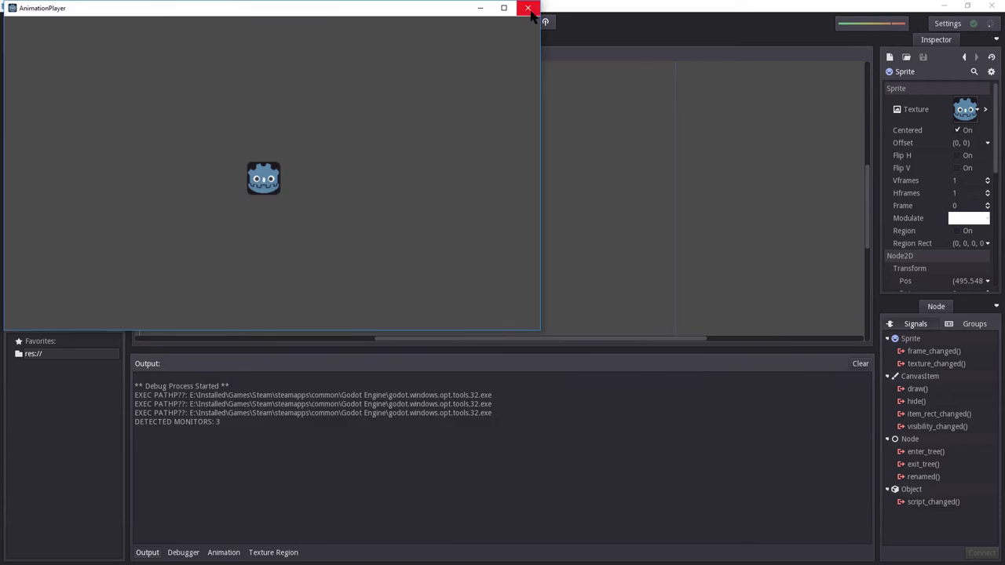
pyautogui.click(528, 10)
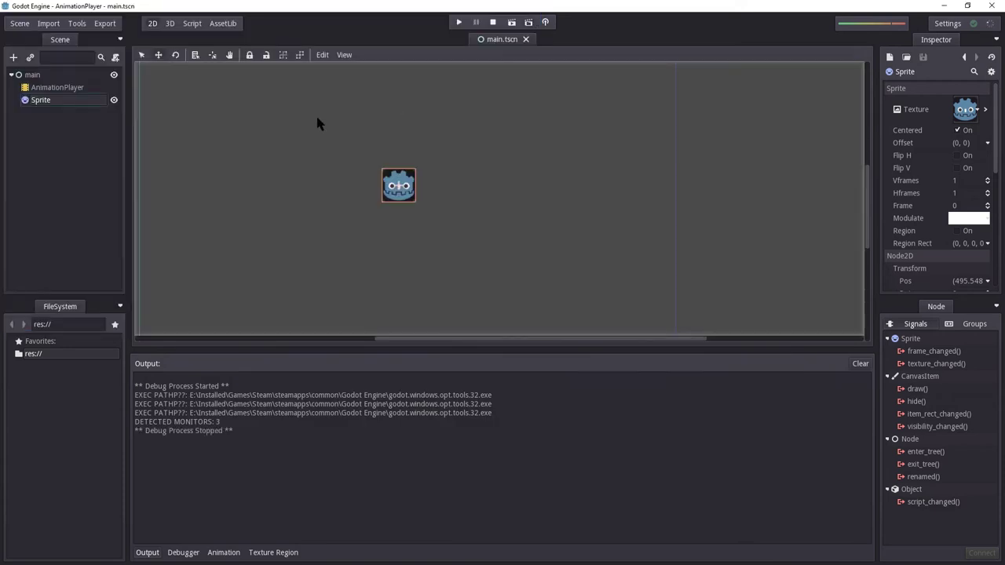
# Select the AnimationPlayer node to bring back the animation editor
pyautogui.click(63, 88)
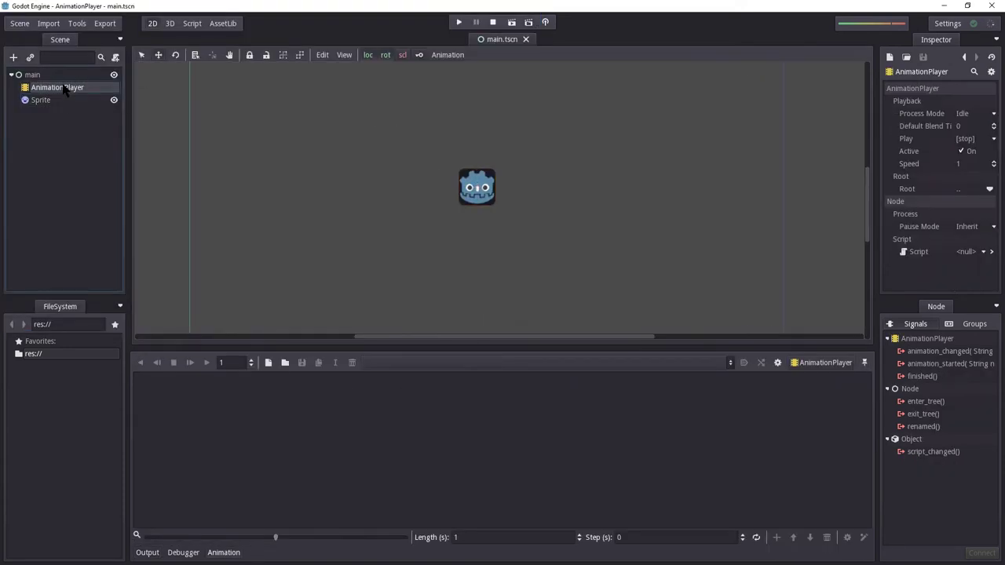
pyautogui.scroll(-2, 316, 177)
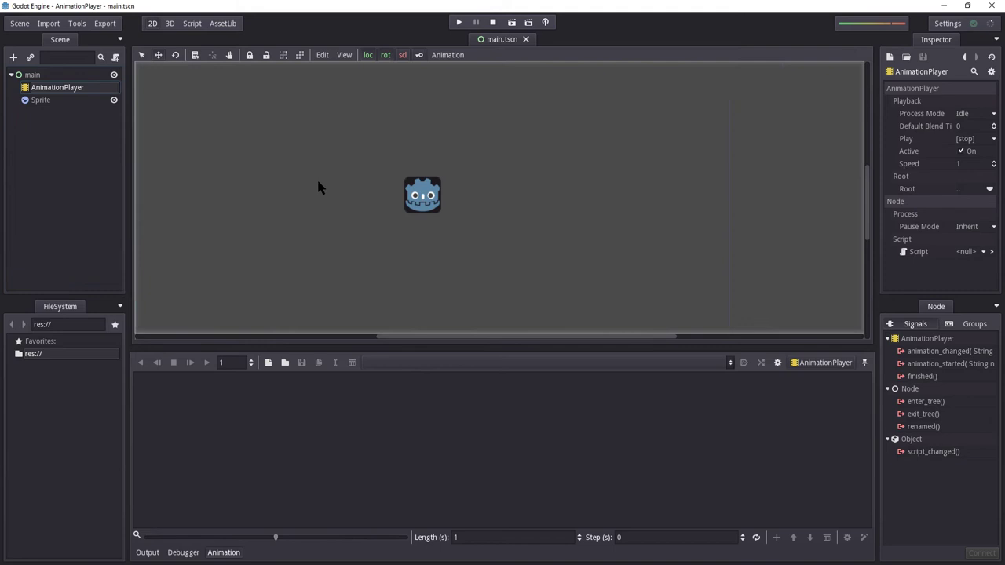
pyautogui.scroll(1, 325, 204)
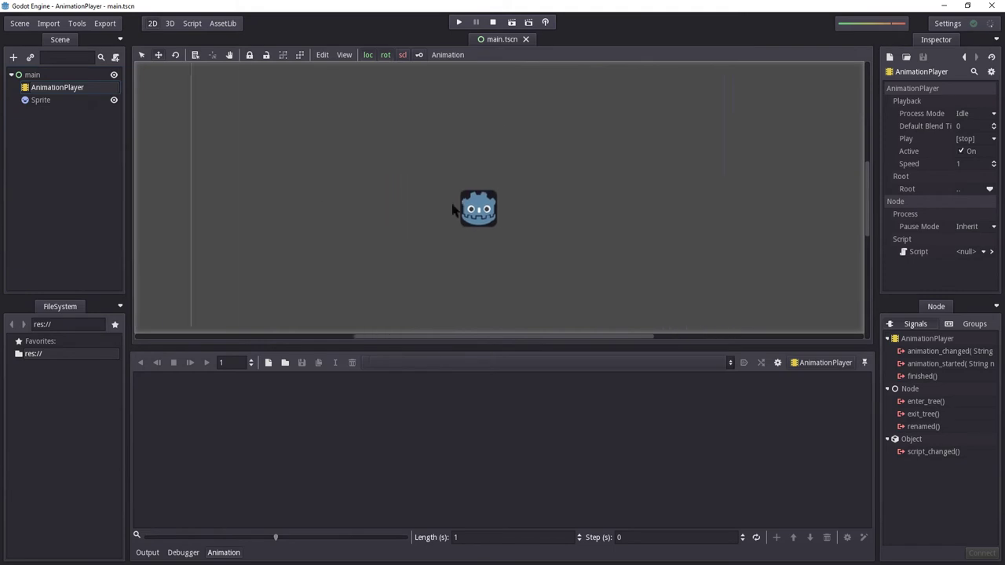
# Select the Sprite node and examine its properties through Transform and Visibility, widening the inspector to read them
pyautogui.click(41, 101)
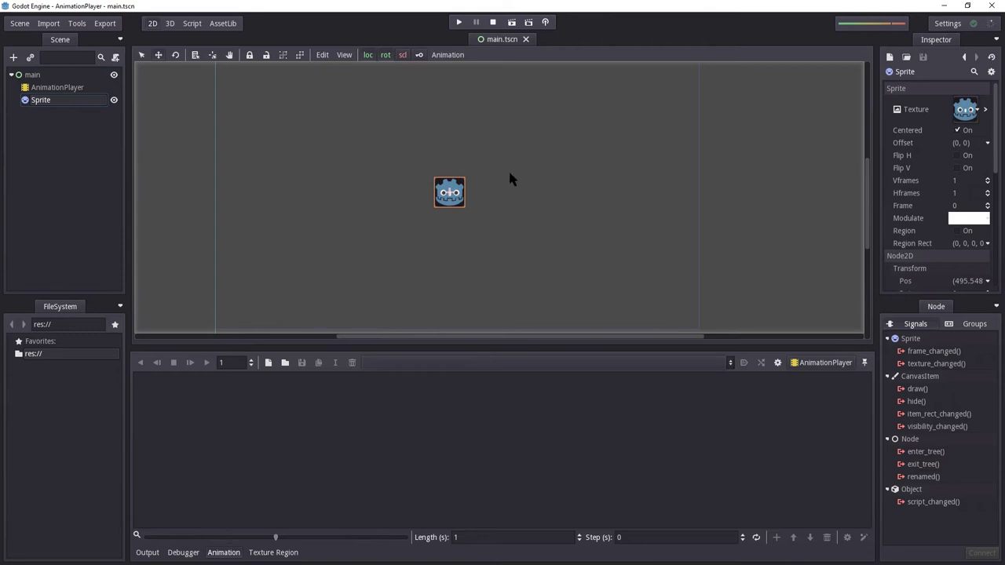
pyautogui.scroll(-4, 934, 110)
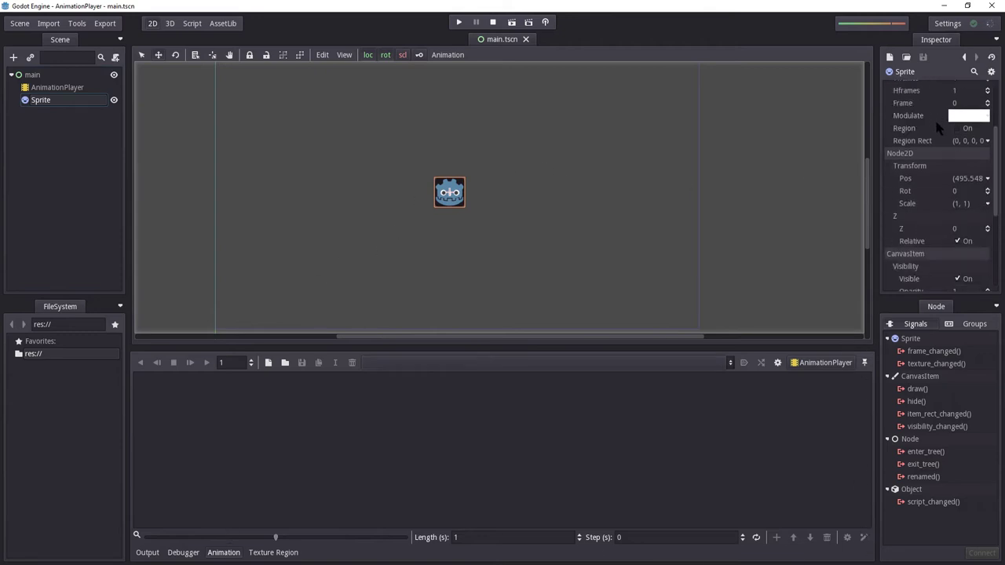
pyautogui.scroll(4, 935, 150)
pyautogui.scroll(-4, 941, 148)
pyautogui.scroll(4, 929, 129)
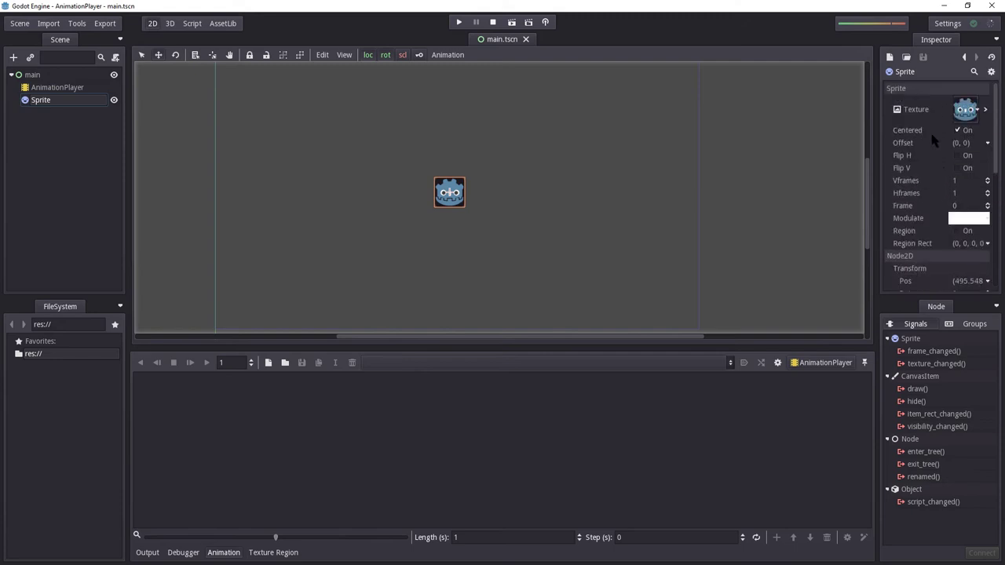
pyautogui.scroll(-4, 977, 206)
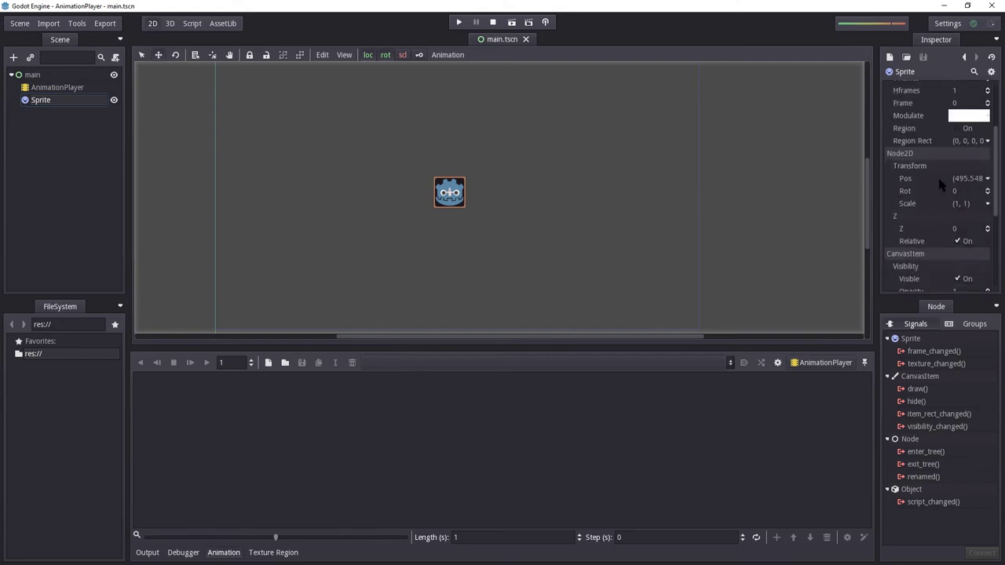
pyautogui.moveTo(876, 305); pyautogui.dragTo(843, 304)
pyautogui.scroll(-3, 903, 180)
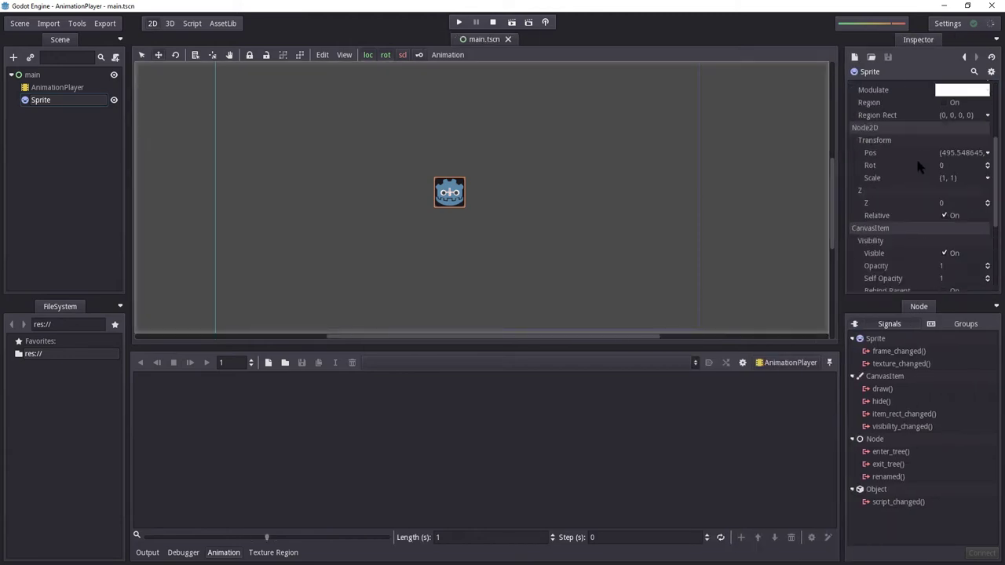
# Create a new animation named rotate in the AnimationPlayer
pyautogui.click(268, 362)
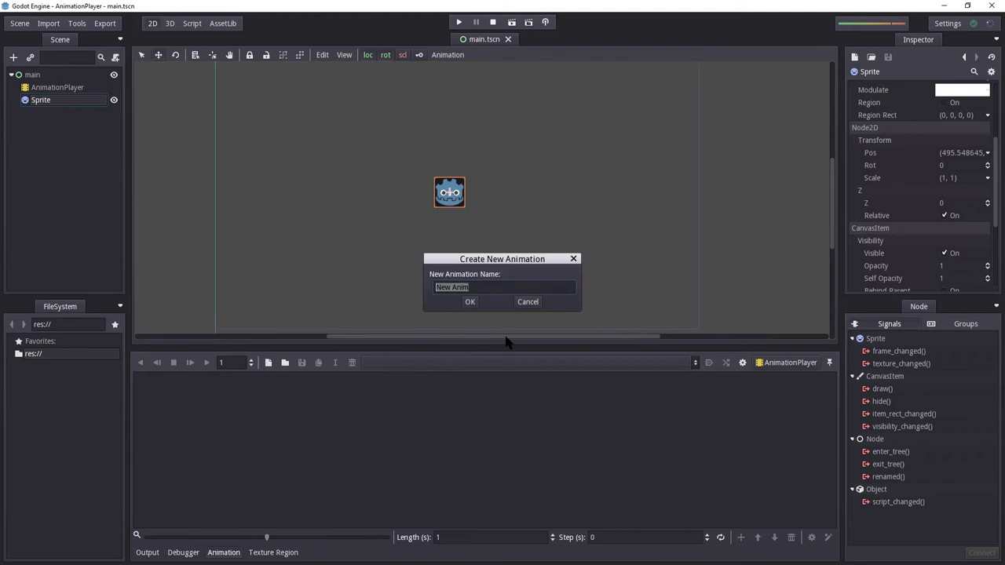
pyautogui.write('rotat')
pyautogui.hotkey('ctrl', 'a')
pyautogui.press('BackSpace')
pyautogui.write('rotate')
pyautogui.press('Return')
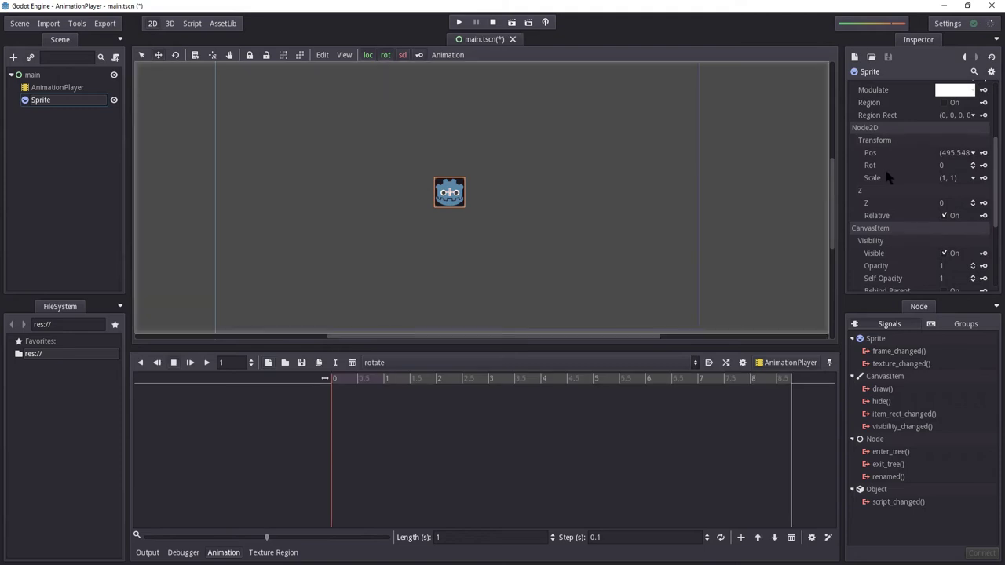
pyautogui.scroll(2, 505, 200)
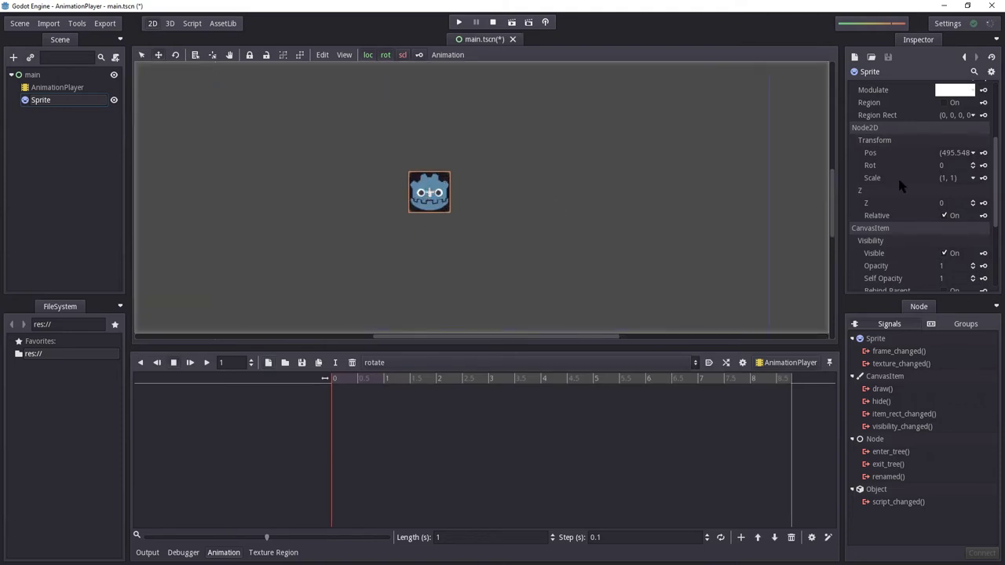
# Create a rotation track for the sprite in the rotate animation, with its first key at the start
pyautogui.click(983, 165)
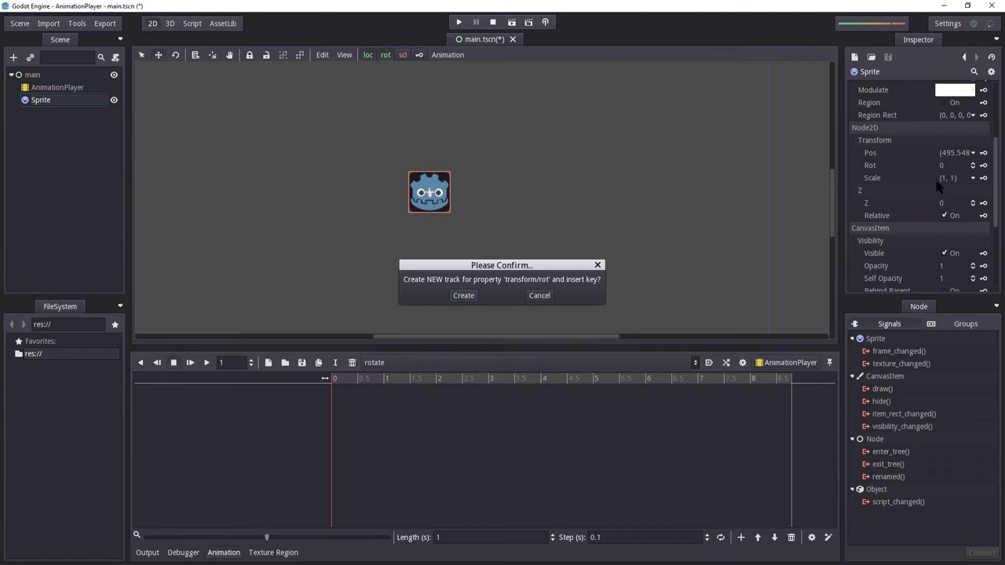
pyautogui.click(471, 295)
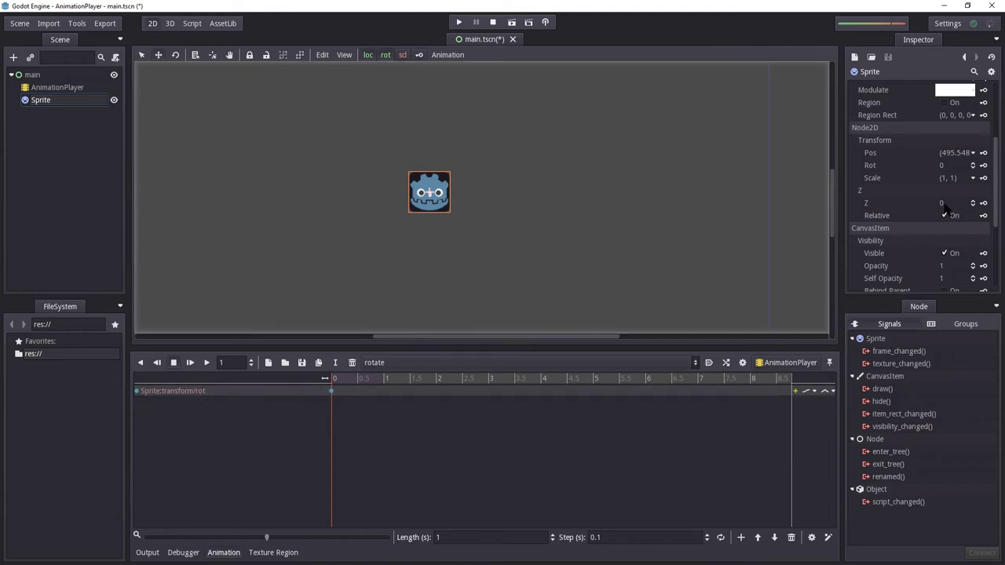
# Try rotating the sprite freehand with the playhead at the start, and set its rotation to 180
pyautogui.scroll(3, 939, 187)
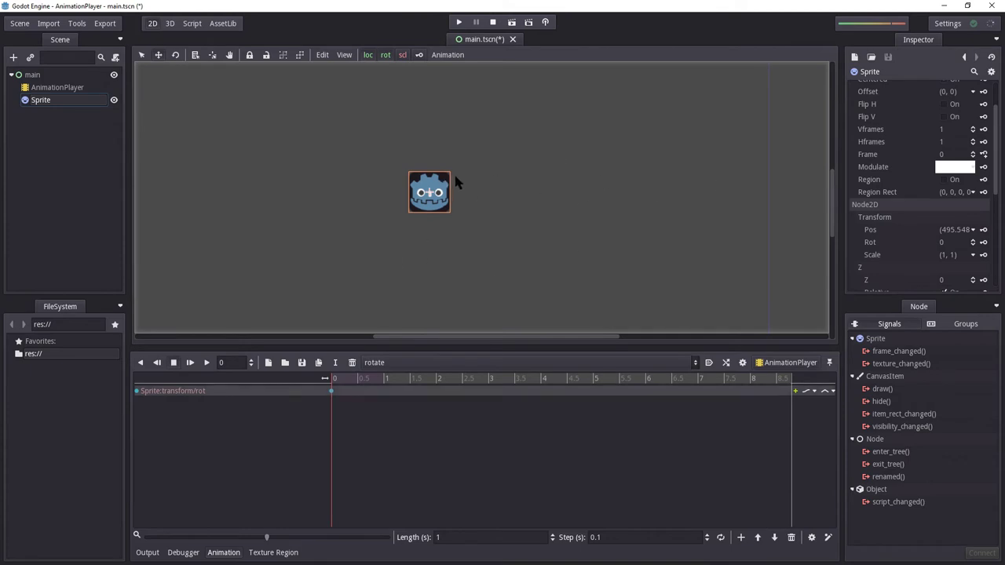
pyautogui.moveTo(455, 182); pyautogui.dragTo(496, 198, button='middle')
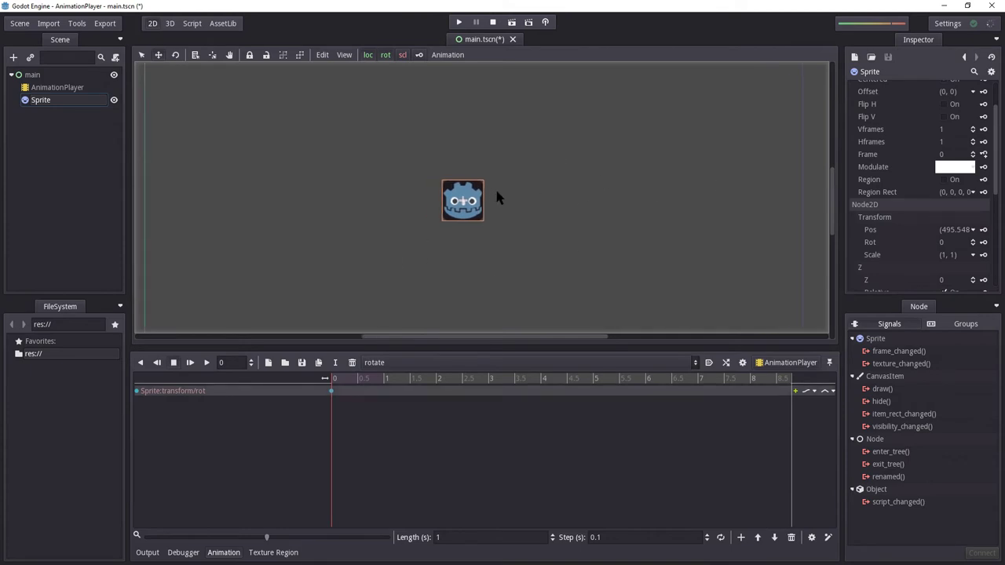
pyautogui.click(175, 54)
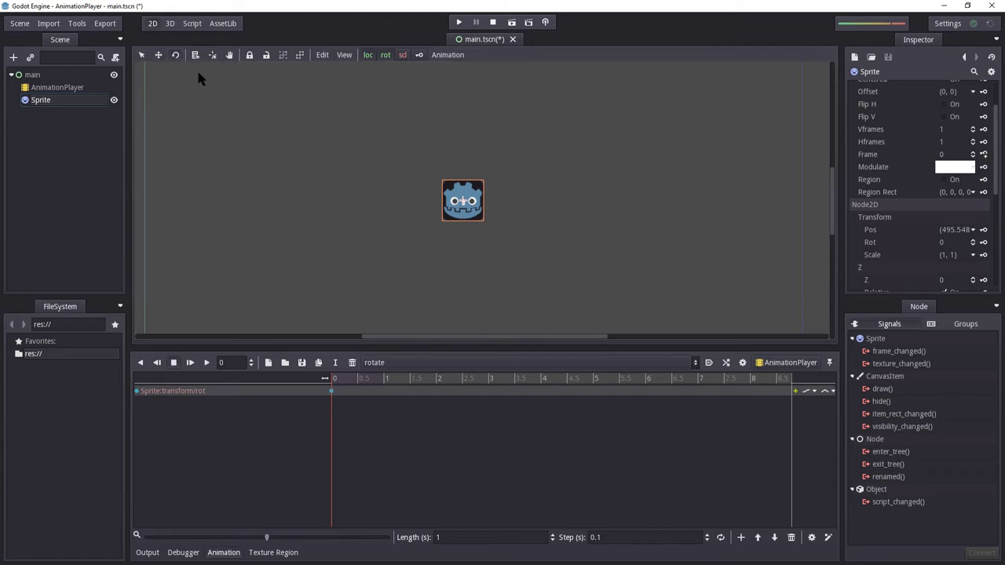
pyautogui.moveTo(437, 228); pyautogui.dragTo(421, 245)
pyautogui.click(953, 243)
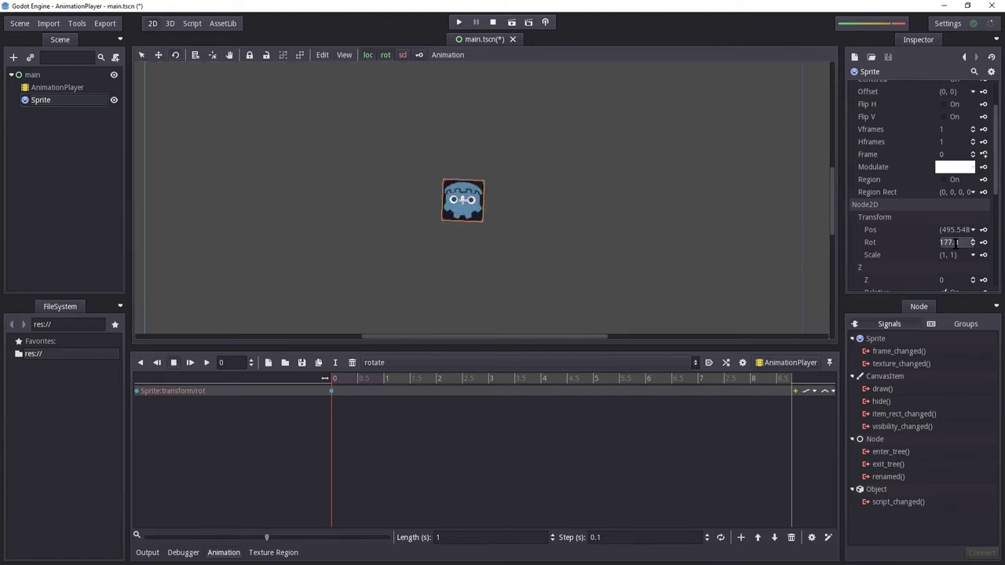
pyautogui.write('180')
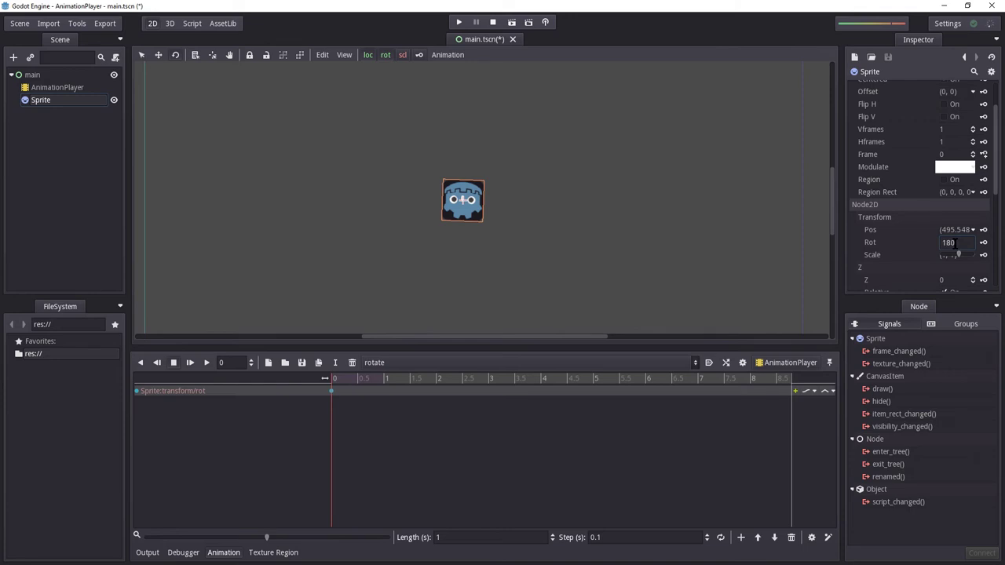
pyautogui.press('Return')
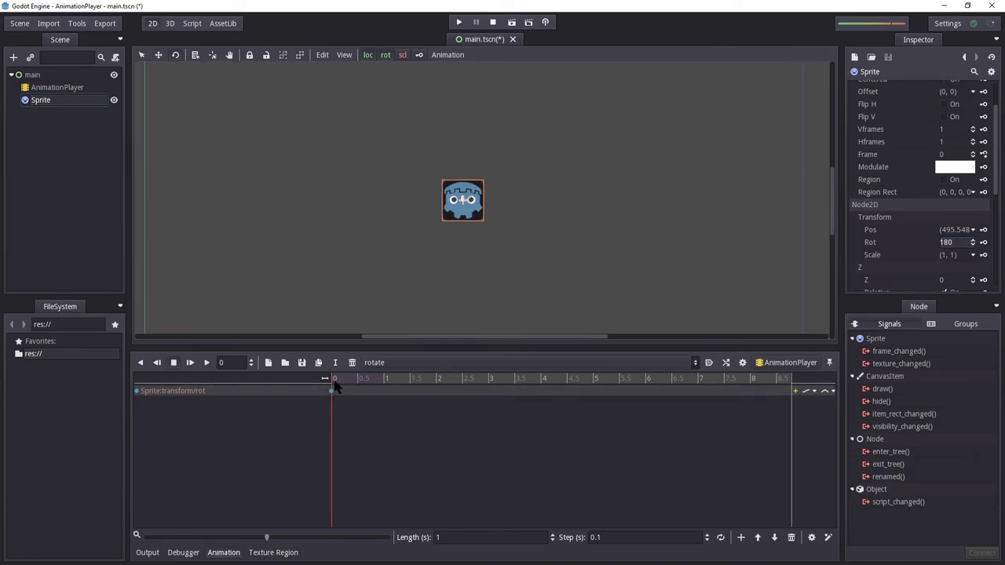
# Move the playhead to 0.4 seconds and insert a rotation key of 180 for the sprite
pyautogui.moveTo(333, 381); pyautogui.dragTo(352, 379)
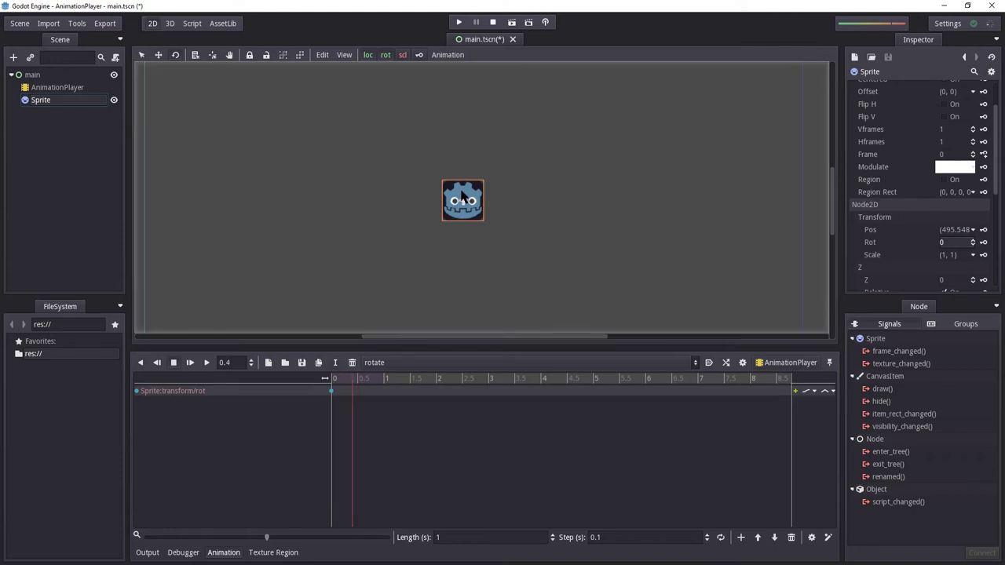
pyautogui.moveTo(354, 379)
pyautogui.mouseDown()
pyautogui.moveTo(368, 380)
pyautogui.moveTo(331, 379)
pyautogui.moveTo(353, 379)
pyautogui.mouseUp()
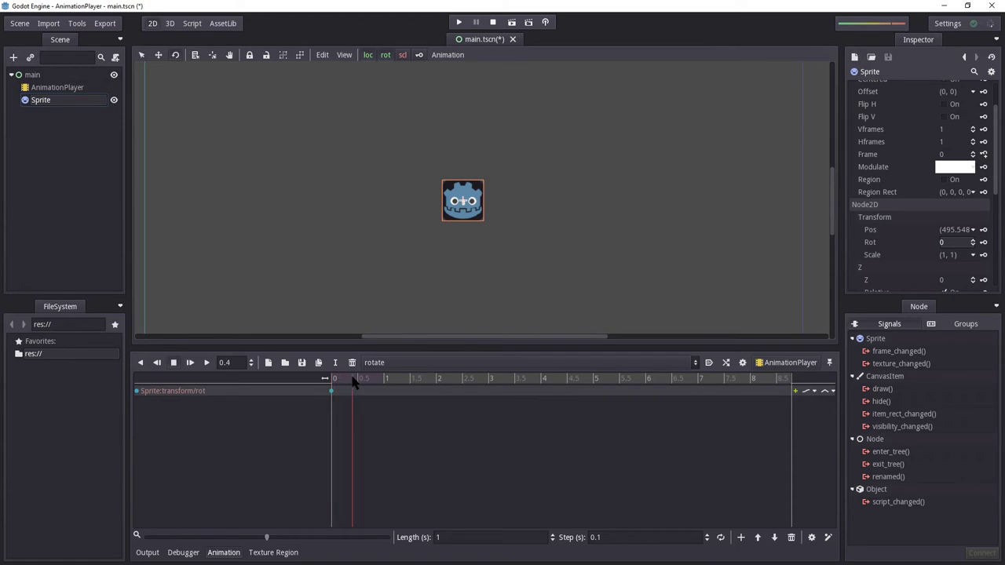
pyautogui.click(950, 242)
pyautogui.write('180')
pyautogui.press('Return')
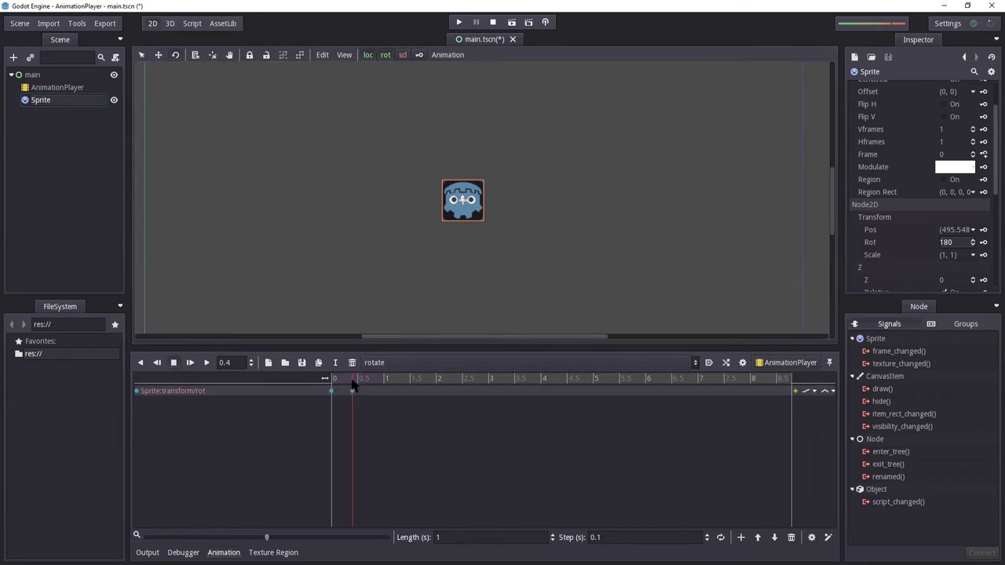
# Move the second rotation key to 1 second and preview the animation from the start
pyautogui.moveTo(353, 383); pyautogui.dragTo(384, 382)
pyautogui.moveTo(383, 385); pyautogui.dragTo(332, 384)
pyautogui.press('d')
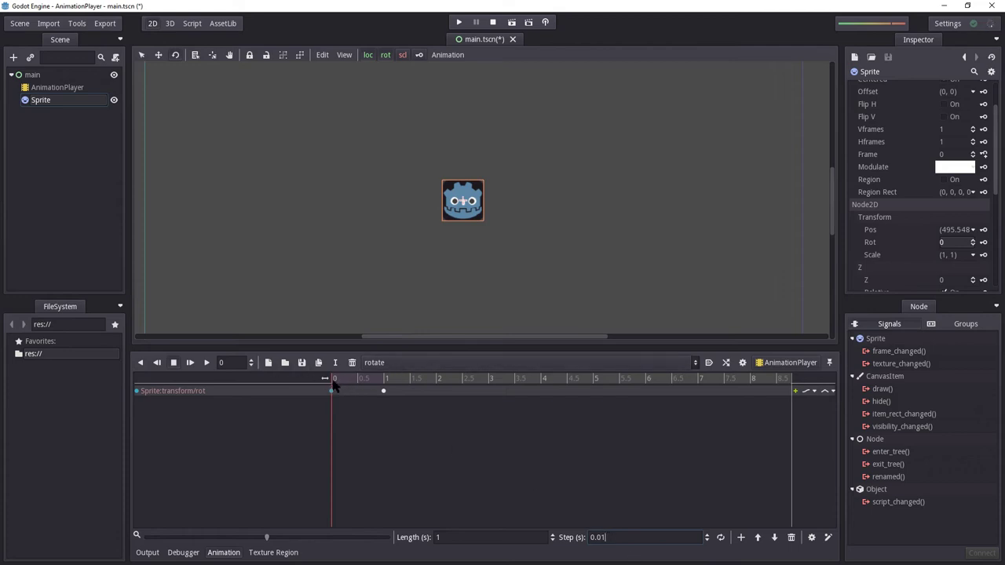
pyautogui.moveTo(334, 383)
pyautogui.mouseDown()
pyautogui.moveTo(385, 386)
pyautogui.moveTo(332, 384)
pyautogui.mouseUp()
# Set the animation step to 0.5 seconds and scrub the playhead to try the coarser snapping
pyautogui.click(611, 540)
pyautogui.press('BackSpace')
pyautogui.press('BackSpace')
pyautogui.press('BackSpace')
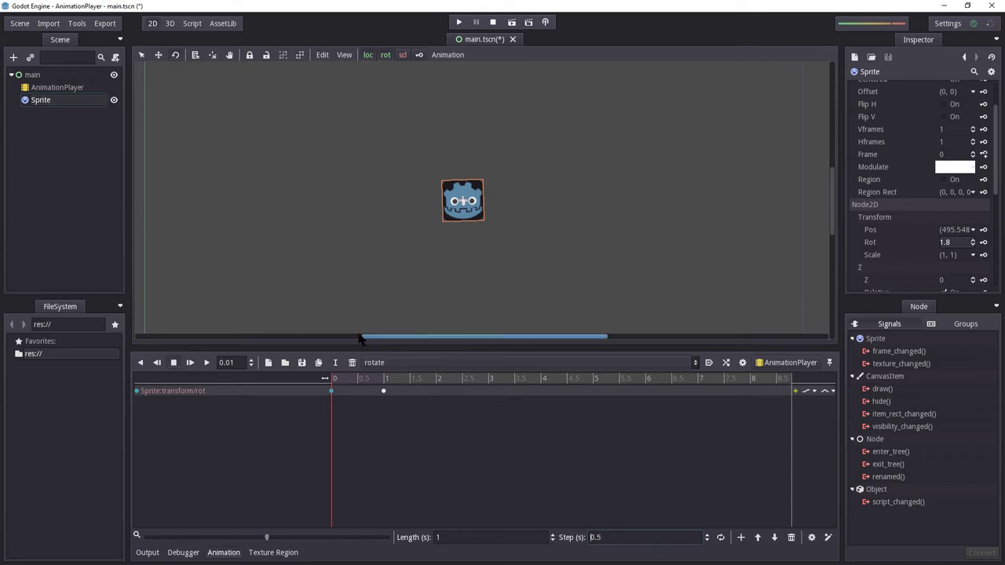
pyautogui.moveTo(334, 382); pyautogui.dragTo(358, 383)
# Set the animation step to 0.01 seconds and return the playhead to the start
pyautogui.click(617, 538)
pyautogui.hotkey('ctrl', 'a')
pyautogui.write('0.01')
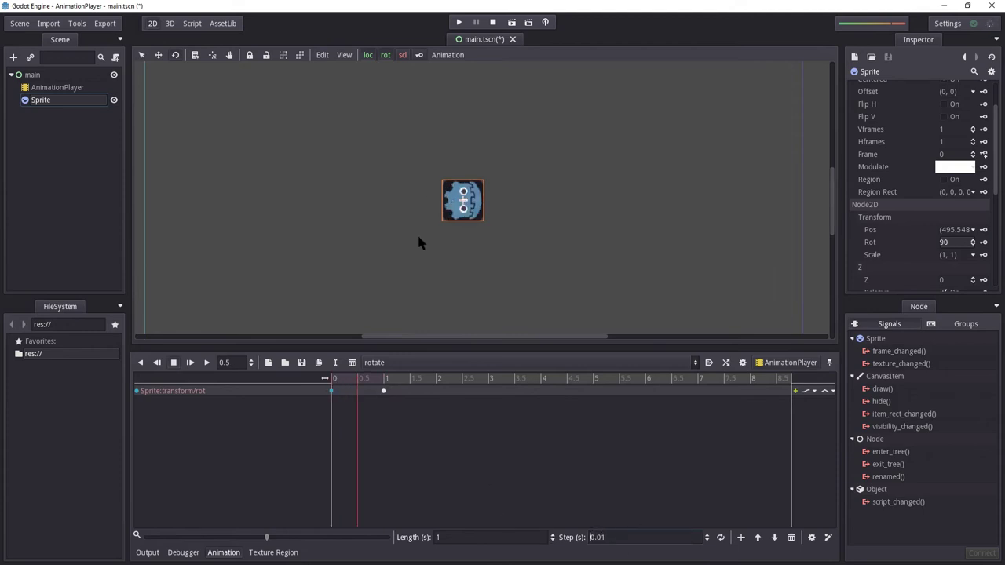
pyautogui.moveTo(357, 380); pyautogui.dragTo(324, 381)
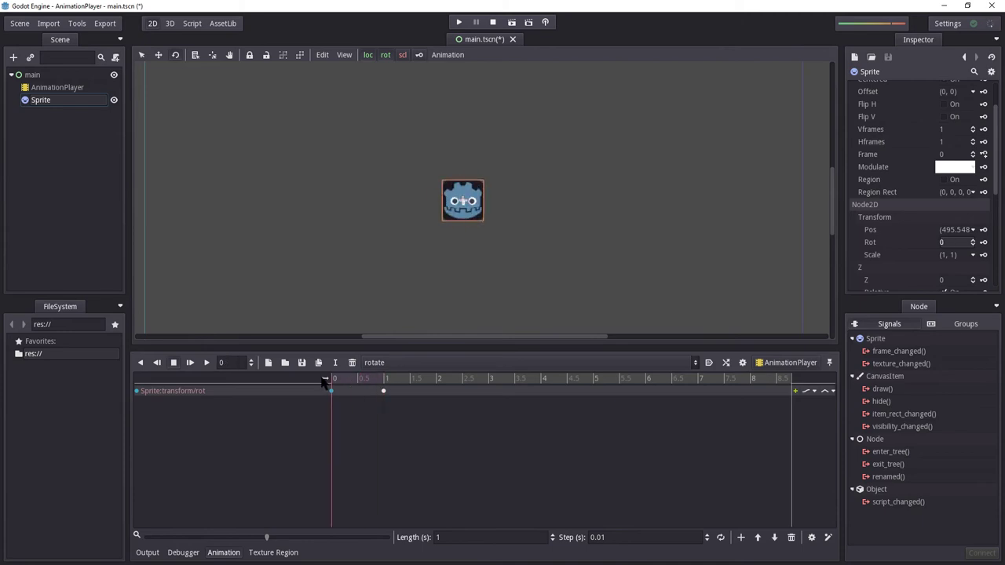
# Set the animation length to 5 seconds and play the animation to its end
pyautogui.click(449, 539)
pyautogui.hotkey('ctrl', 'a')
pyautogui.hotkey('ctrl', 'a')
pyautogui.write('5')
pyautogui.press('Return')
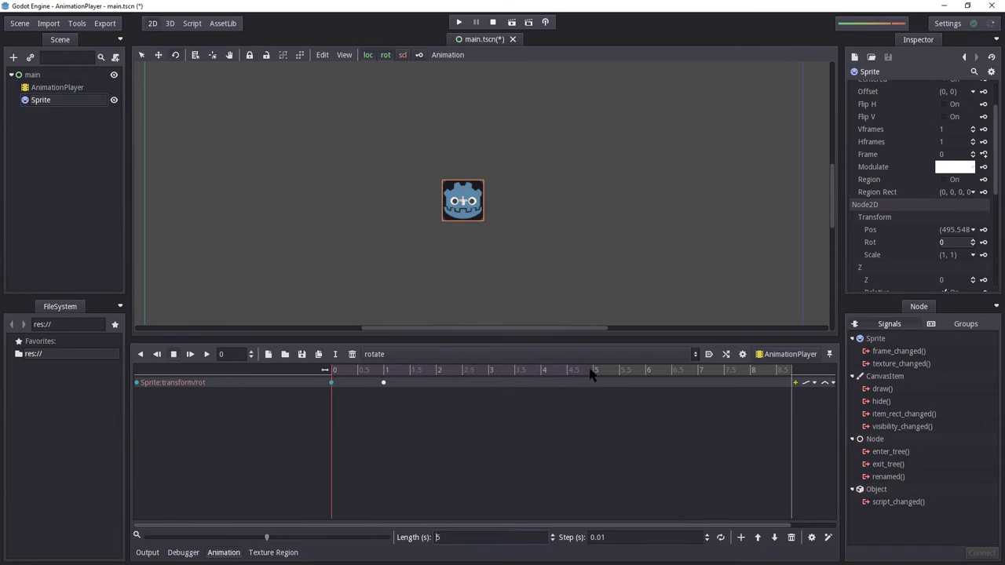
pyautogui.click(193, 354)
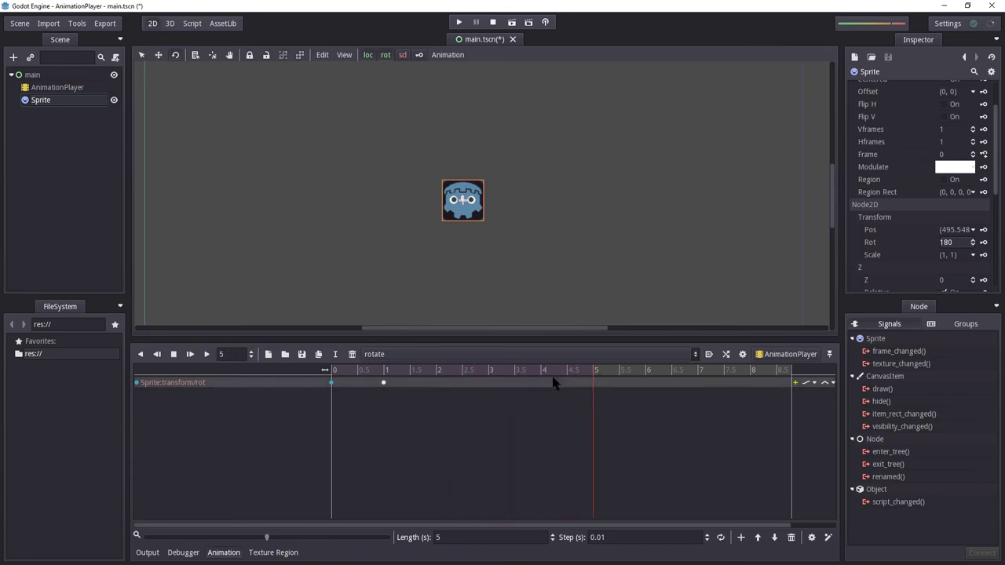
# Set the animation length to 1 second, preview the rotation and stop playback
pyautogui.click(439, 537)
pyautogui.write('1')
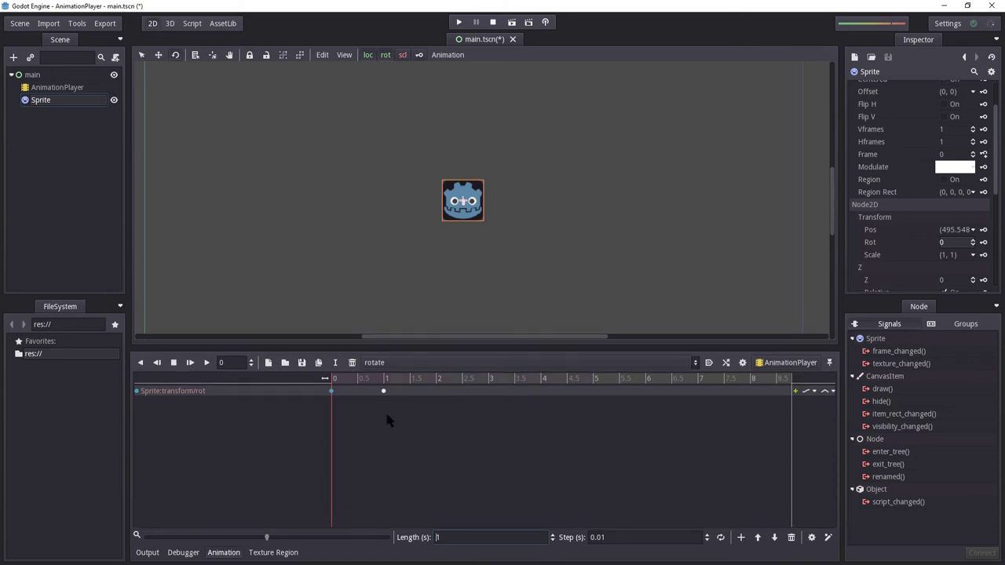
pyautogui.click(186, 362)
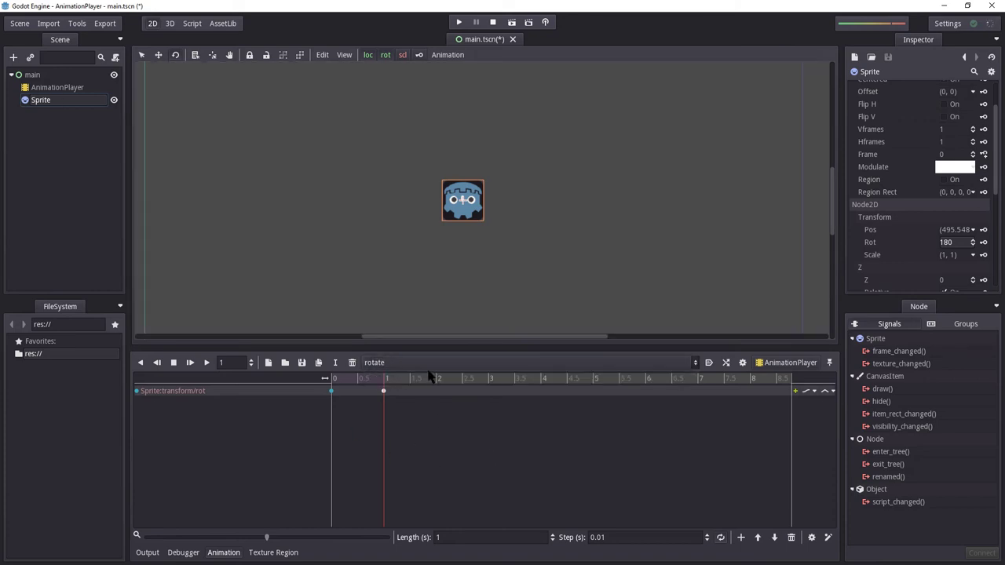
pyautogui.click(190, 363)
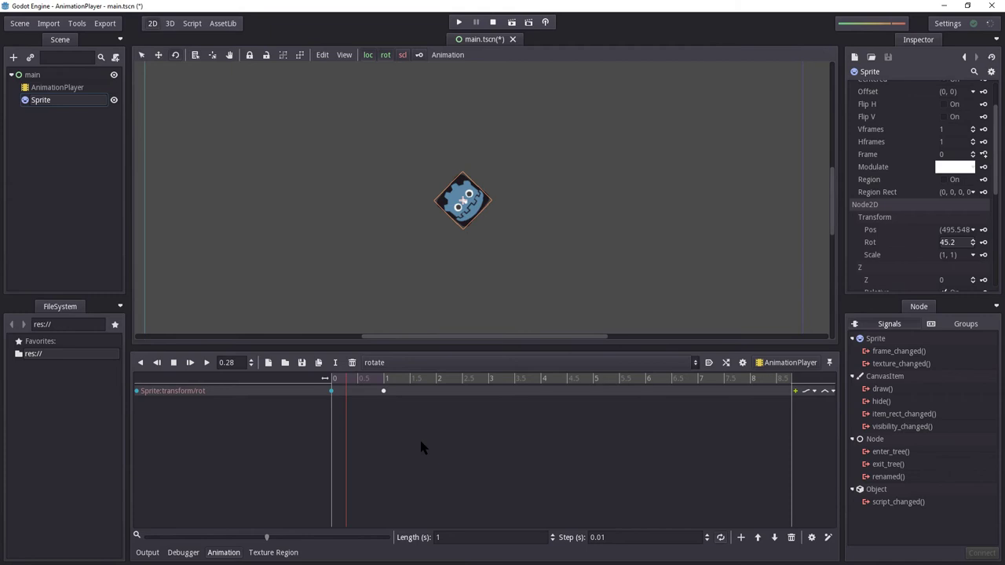
pyautogui.click(174, 363)
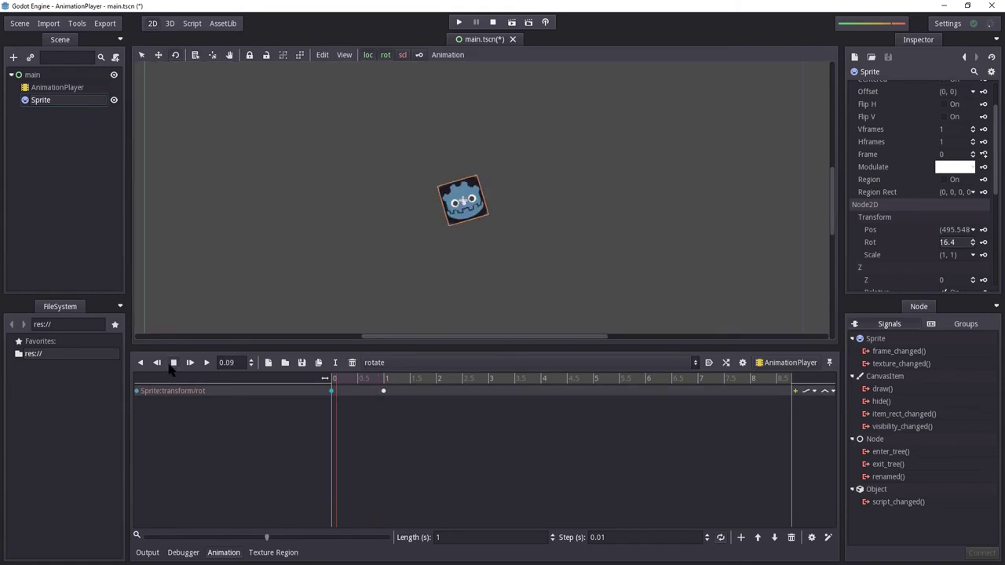
# Scrub the playhead back and forth along the timeline to examine the sprite's rotation between the two keys
pyautogui.moveTo(330, 381); pyautogui.dragTo(367, 379)
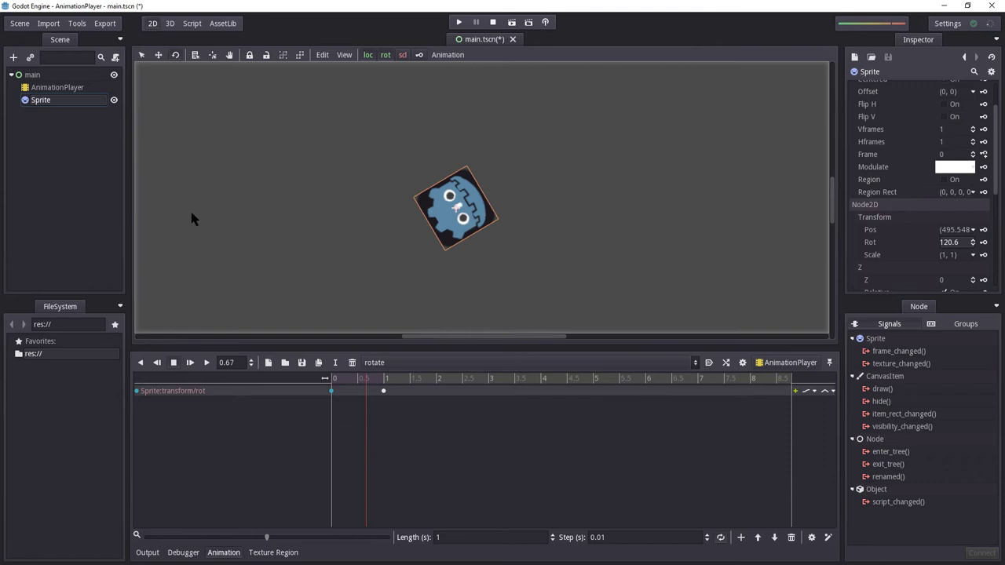
pyautogui.moveTo(366, 374); pyautogui.dragTo(245, 380)
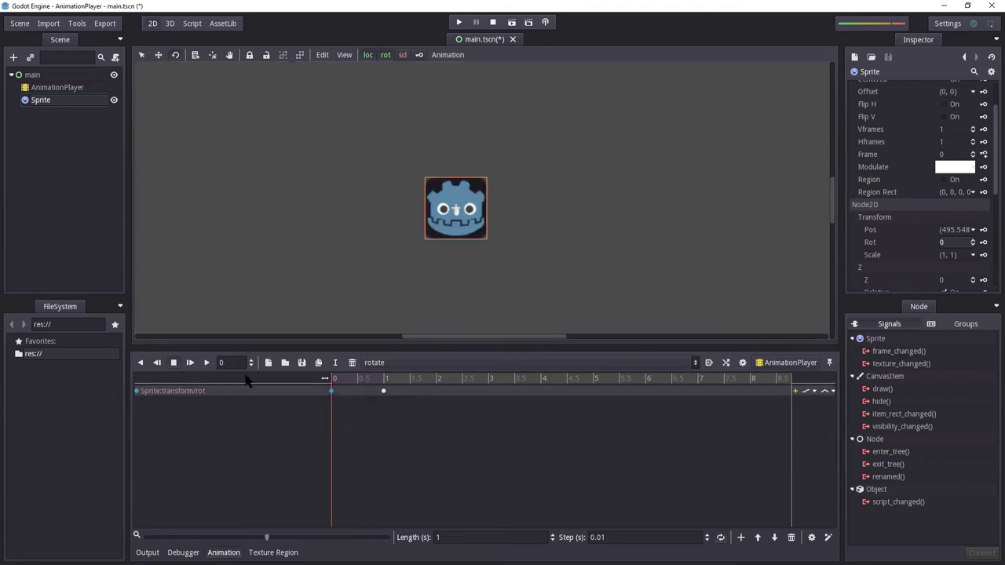
pyautogui.moveTo(348, 380); pyautogui.dragTo(372, 380)
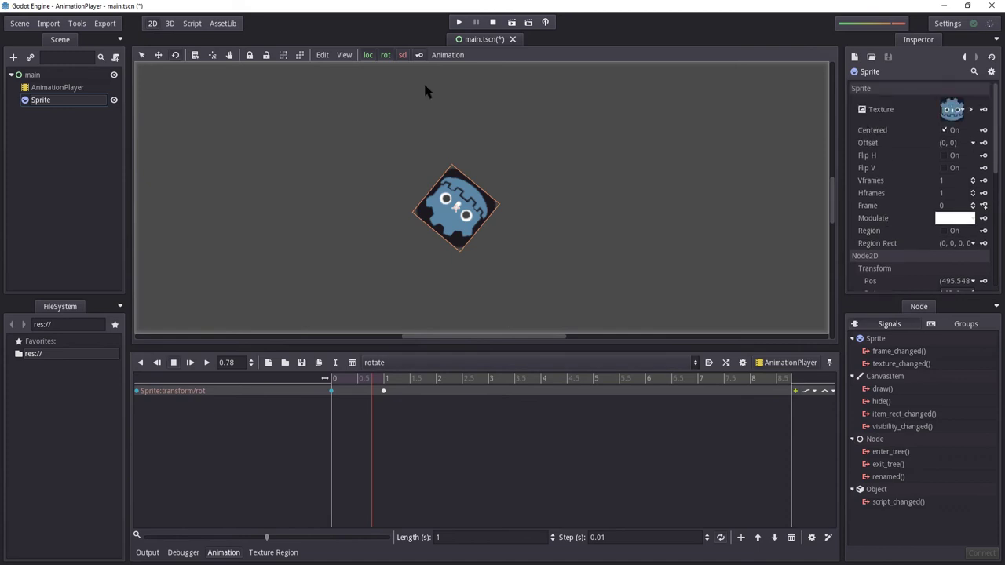
# Look through the properties of the AnimationPlayer and main nodes, and select the Sprite node again
pyautogui.click(41, 87)
pyautogui.click(46, 75)
pyautogui.click(35, 88)
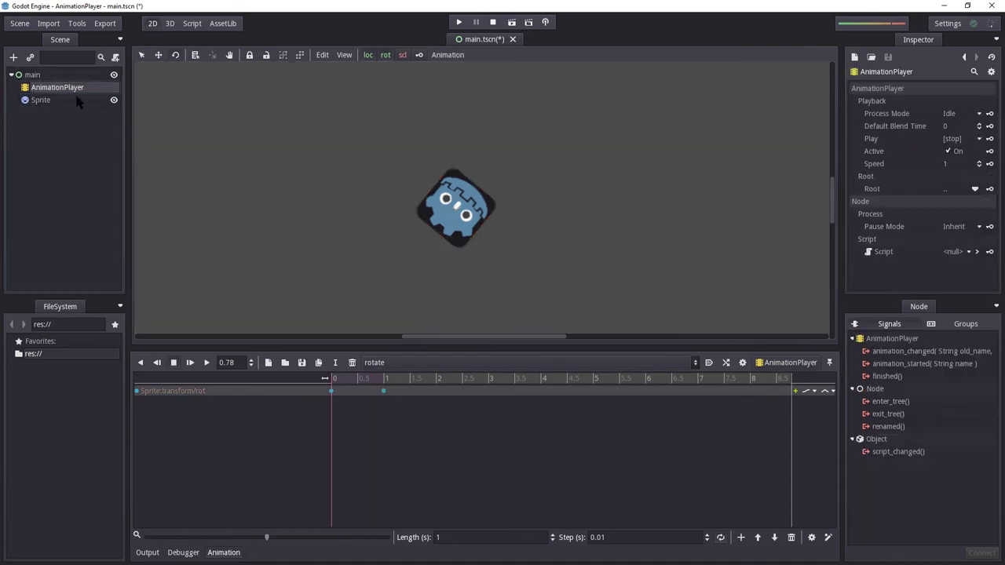
pyautogui.click(32, 75)
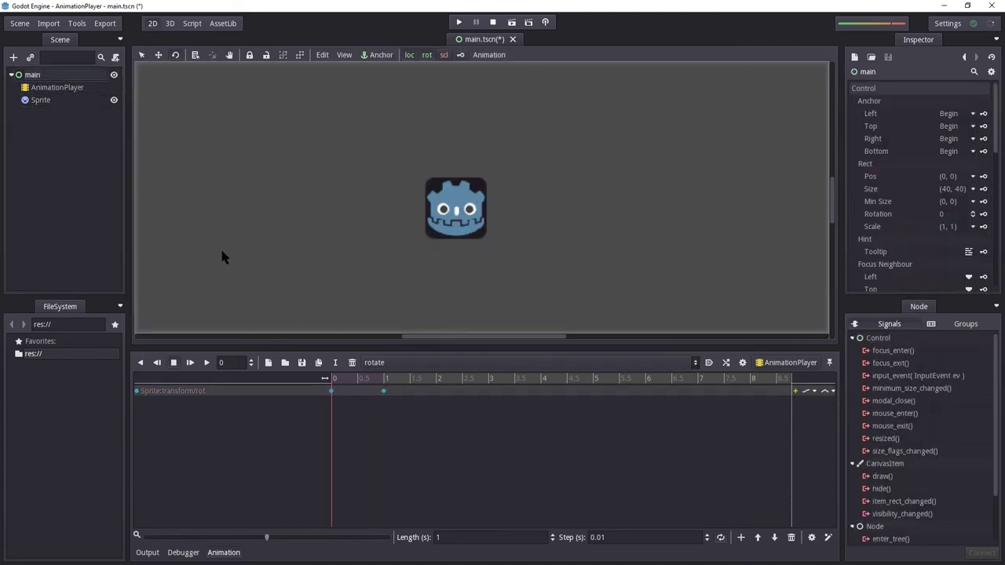
pyautogui.click(45, 100)
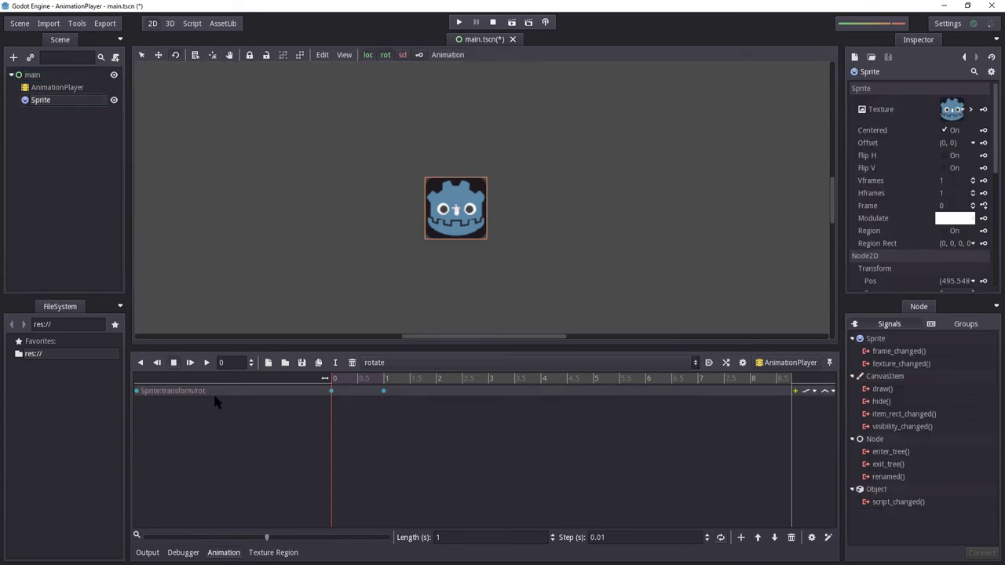
# Create a position track for the sprite in the rotate animation, with its first key at 0 seconds
pyautogui.scroll(-3, 930, 150)
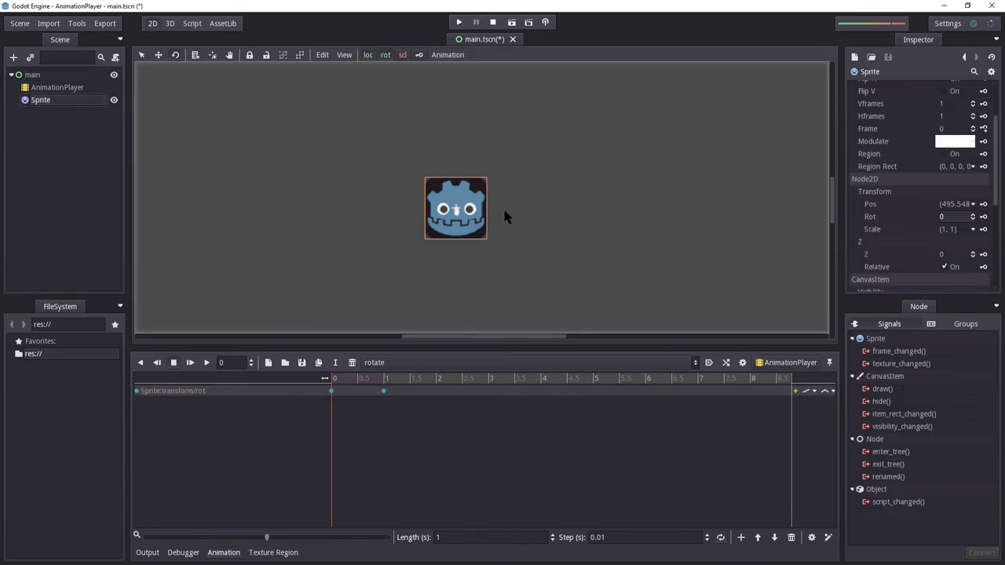
pyautogui.scroll(-2, 404, 236)
pyautogui.scroll(1, 591, 216)
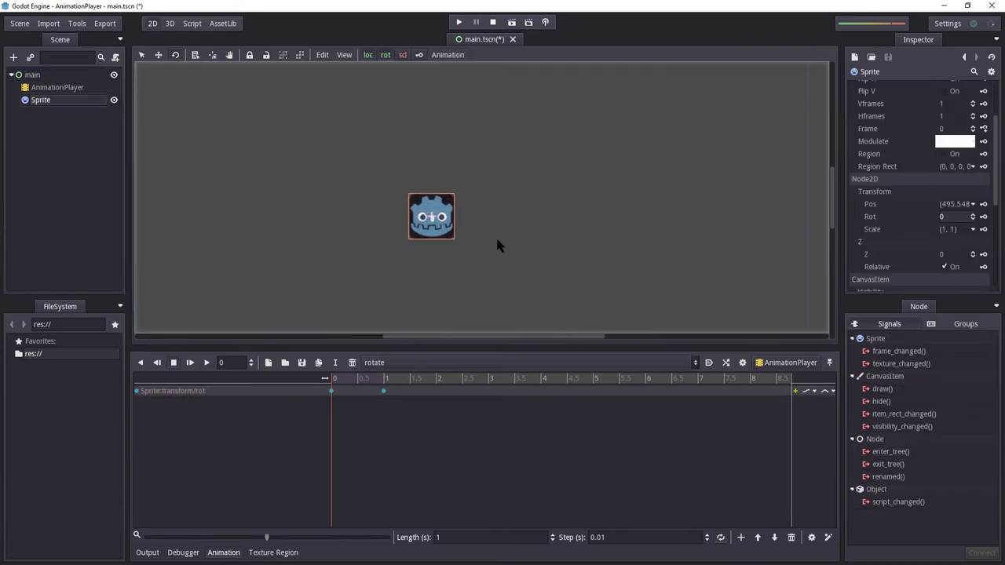
pyautogui.scroll(2, 495, 235)
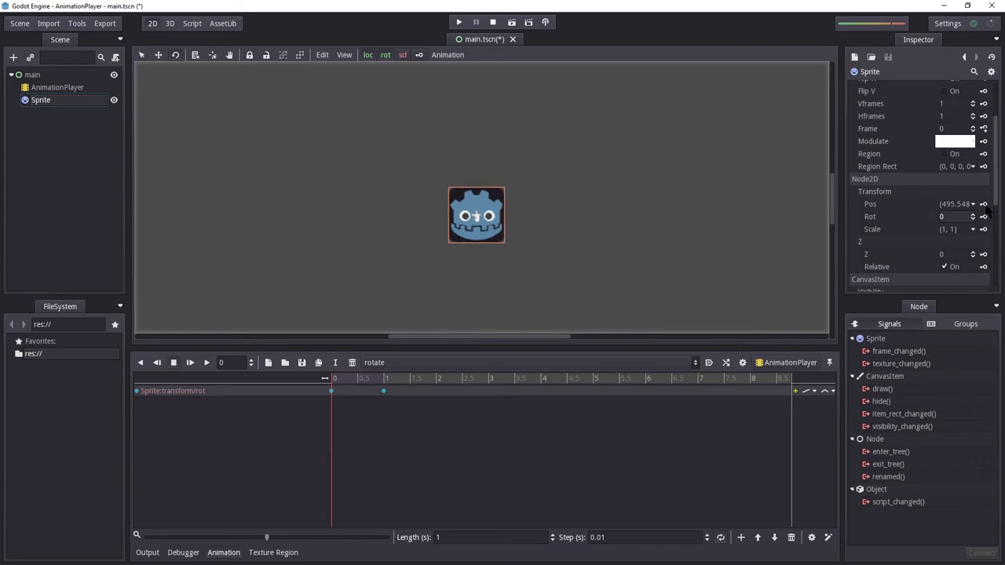
pyautogui.moveTo(325, 378); pyautogui.dragTo(321, 377)
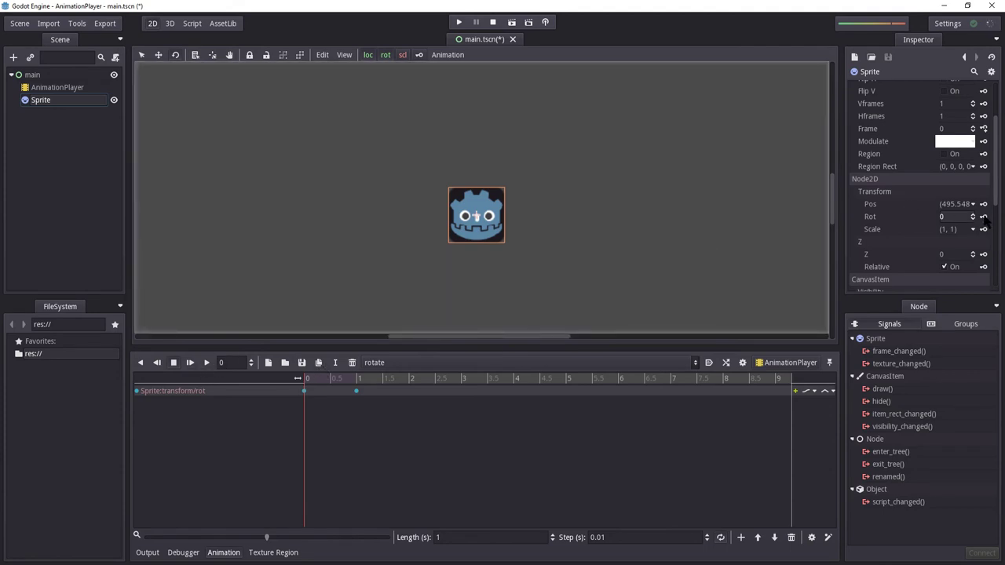
pyautogui.click(983, 204)
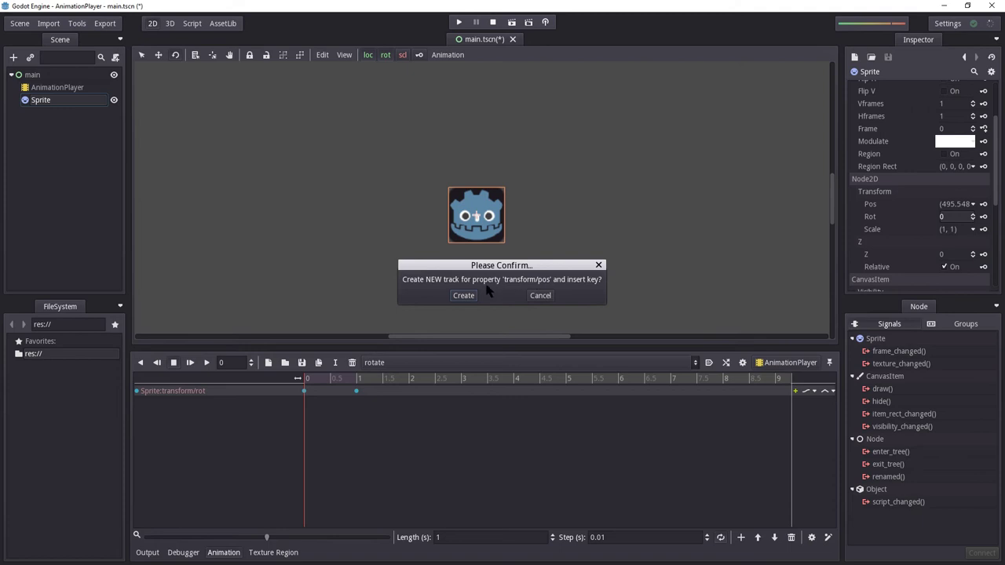
pyautogui.click(464, 295)
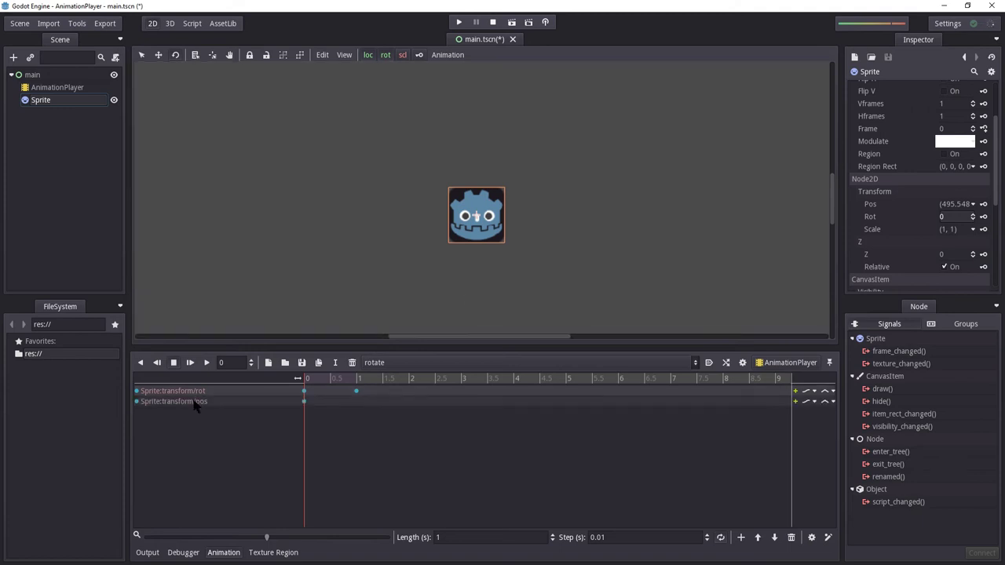
# Key the sprite's position at 0.5 seconds with a smaller Y value, so the sprite sits higher in the scene
pyautogui.click(165, 401)
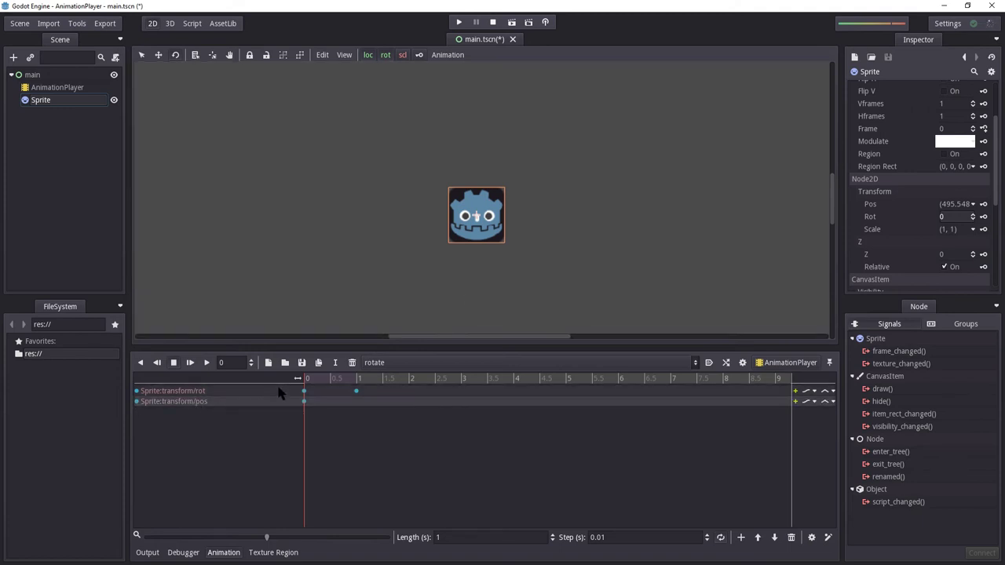
pyautogui.moveTo(305, 378); pyautogui.dragTo(332, 379)
pyautogui.press('d')
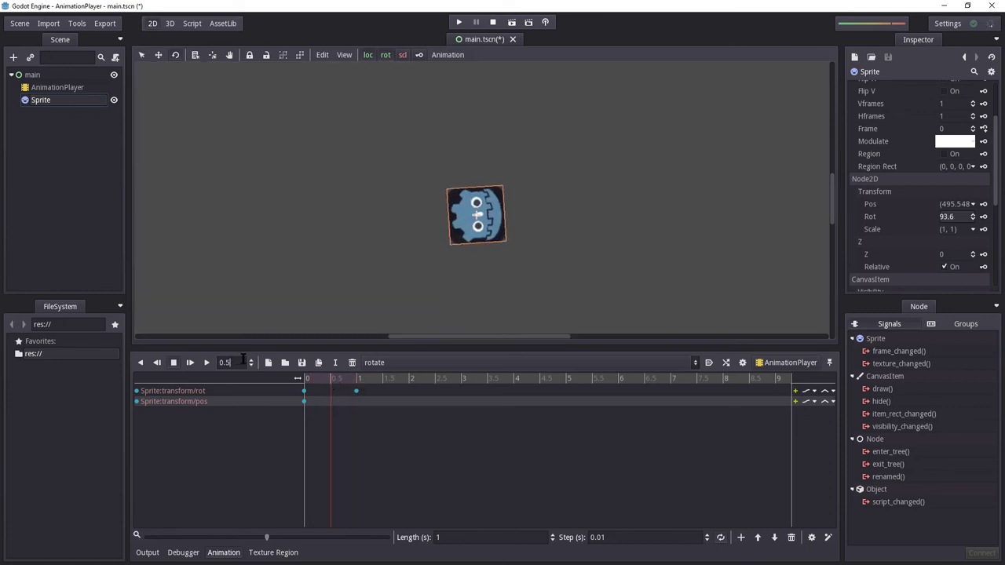
pyautogui.press('Return')
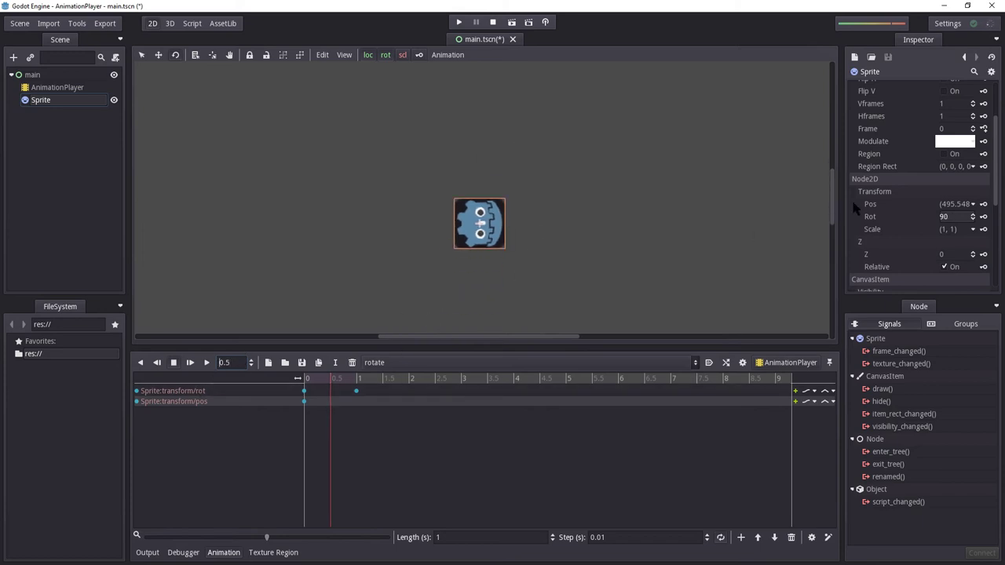
pyautogui.click(955, 203)
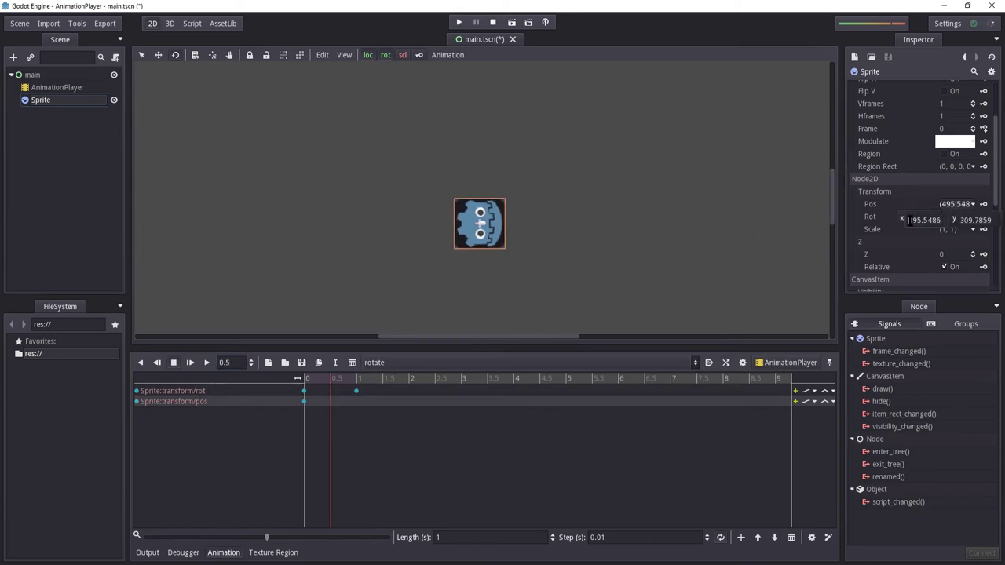
pyautogui.click(961, 220)
pyautogui.write('2')
pyautogui.press('Return')
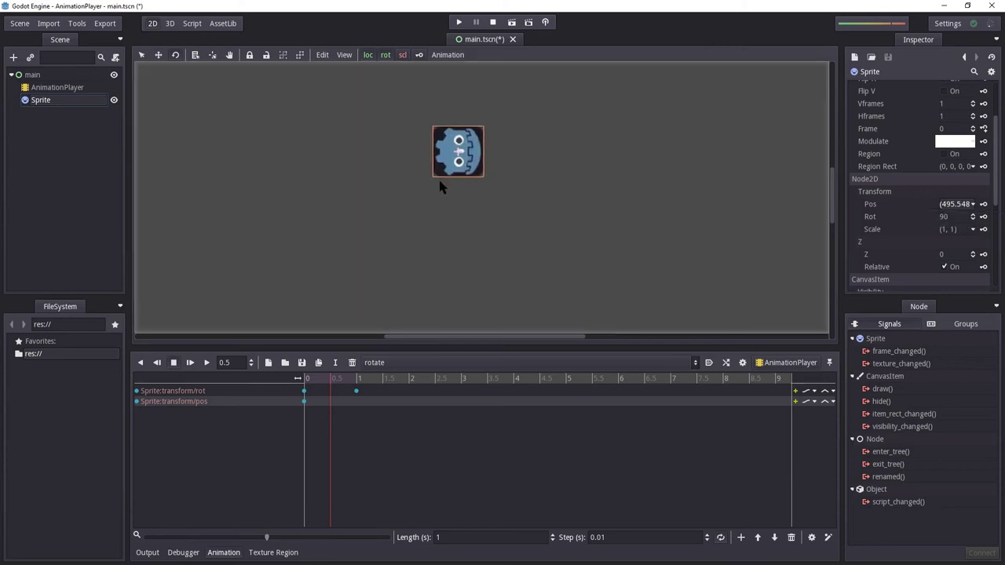
pyautogui.click(982, 204)
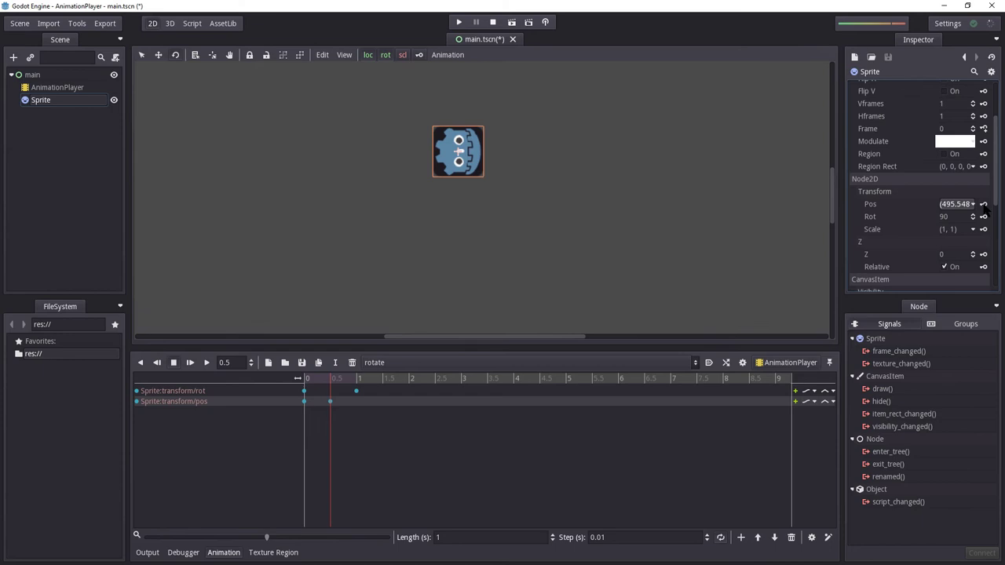
# Scrub the playhead between 0.5 and 1 second and play back the rotate animation to check the combined rotation and position movement
pyautogui.click(333, 381)
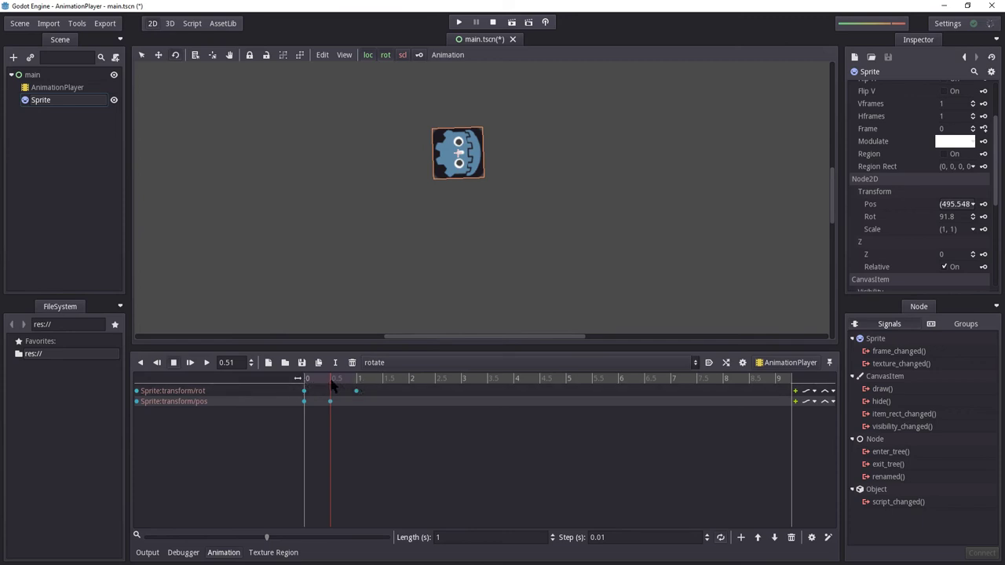
pyautogui.moveTo(332, 382); pyautogui.dragTo(358, 383)
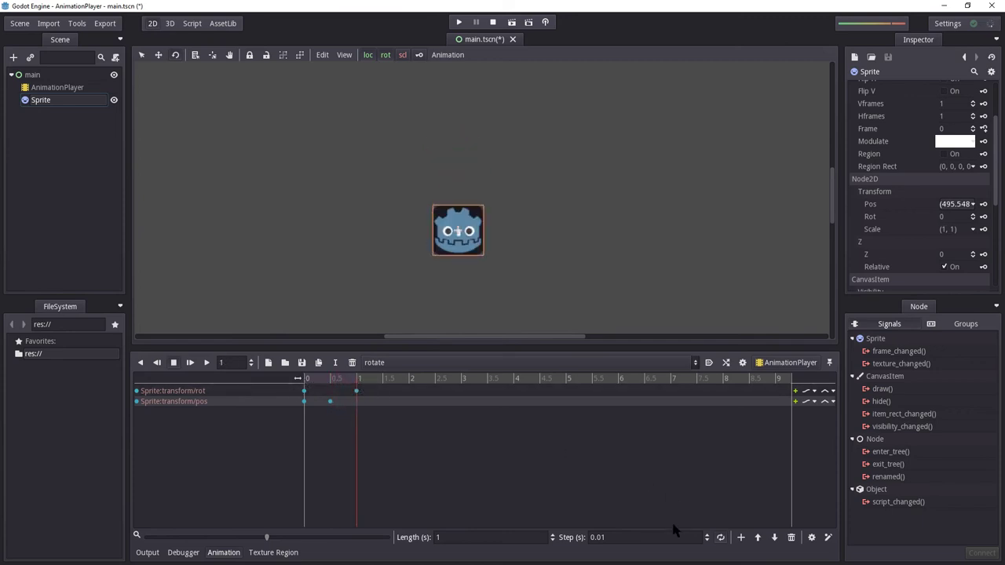
pyautogui.click(355, 380)
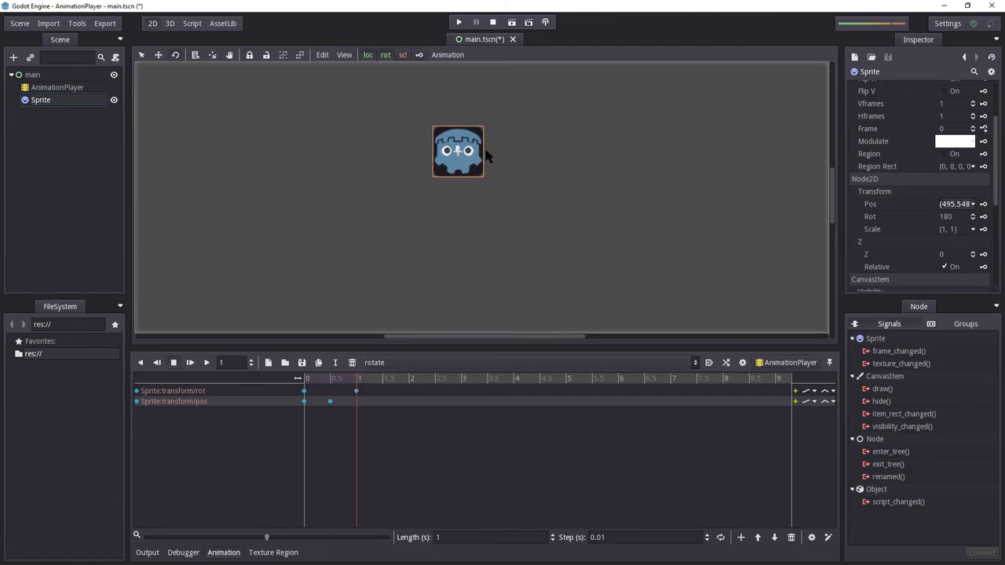
pyautogui.moveTo(355, 379); pyautogui.dragTo(333, 383)
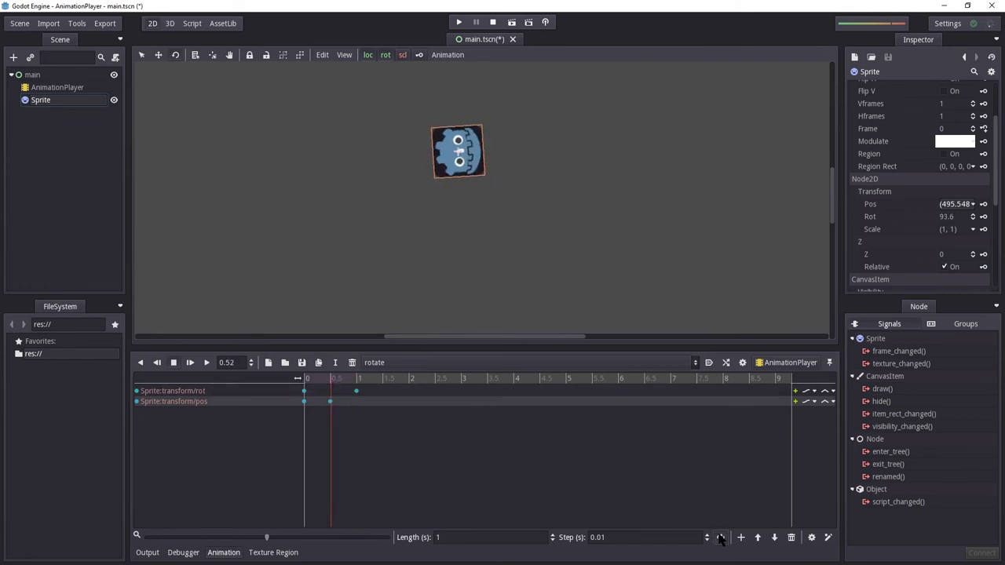
pyautogui.click(193, 364)
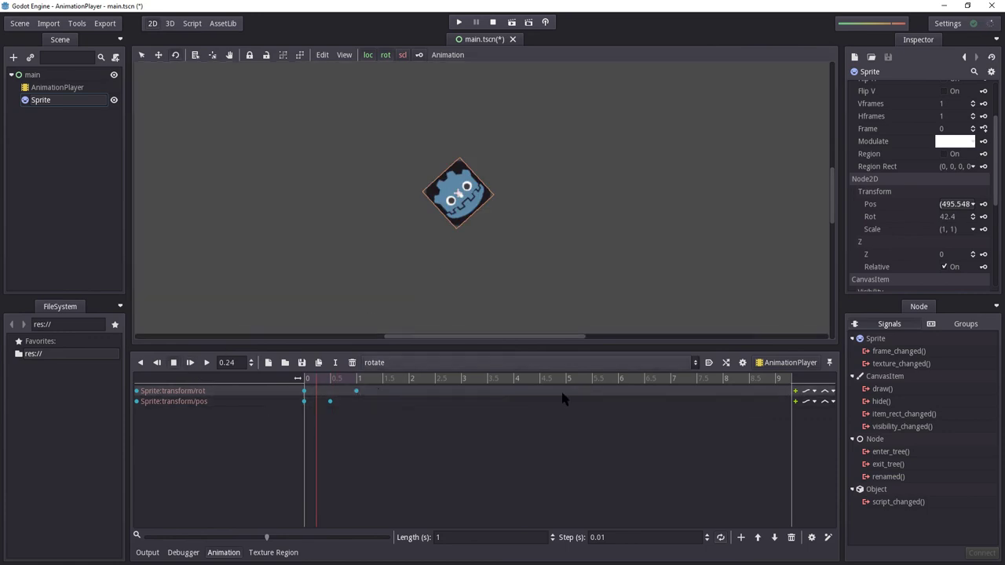
pyautogui.click(388, 363)
pyautogui.click(267, 363)
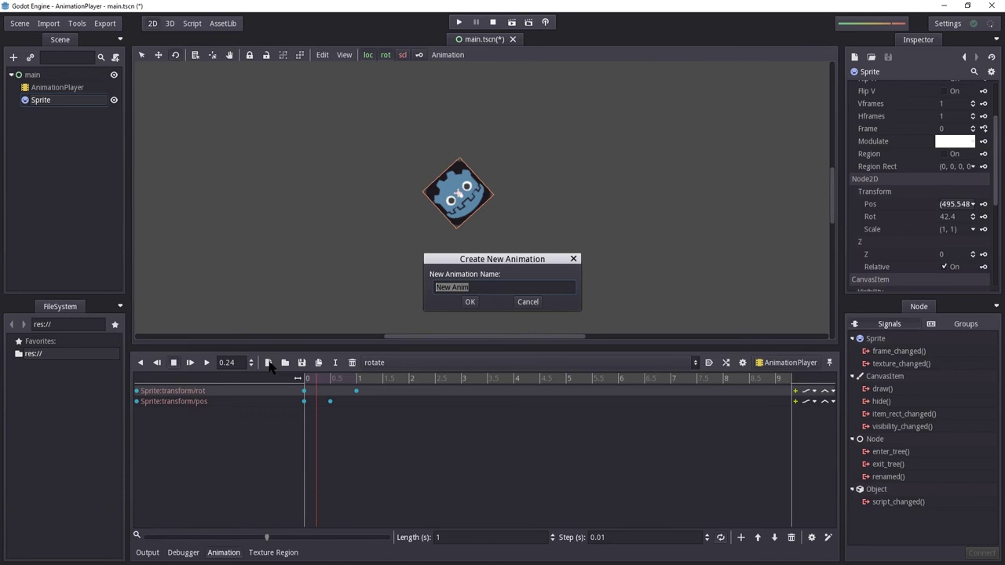
pyautogui.click(520, 302)
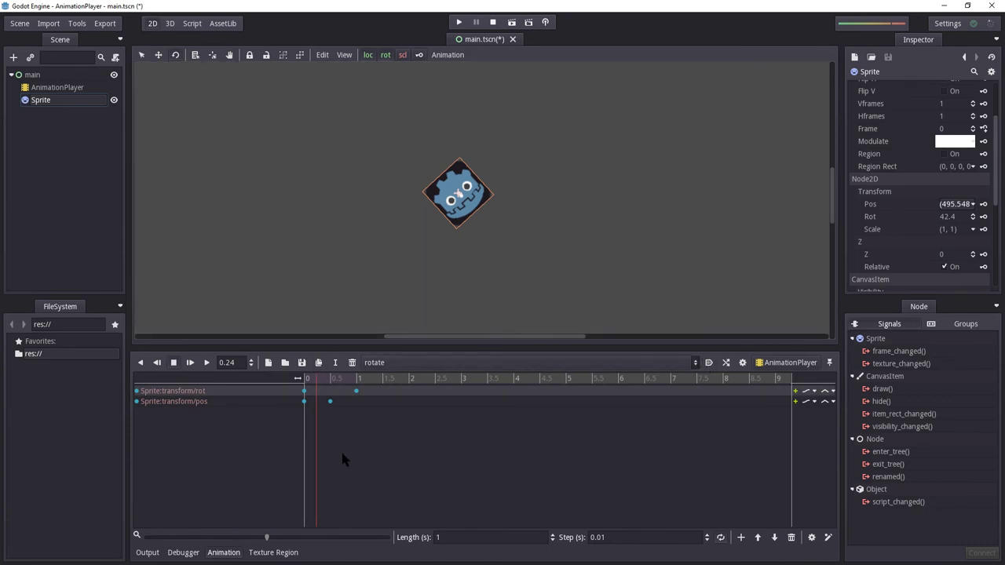
# Scrub through the rotate animation from 0 to about 1 second and return the playhead to 0
pyautogui.click(306, 378)
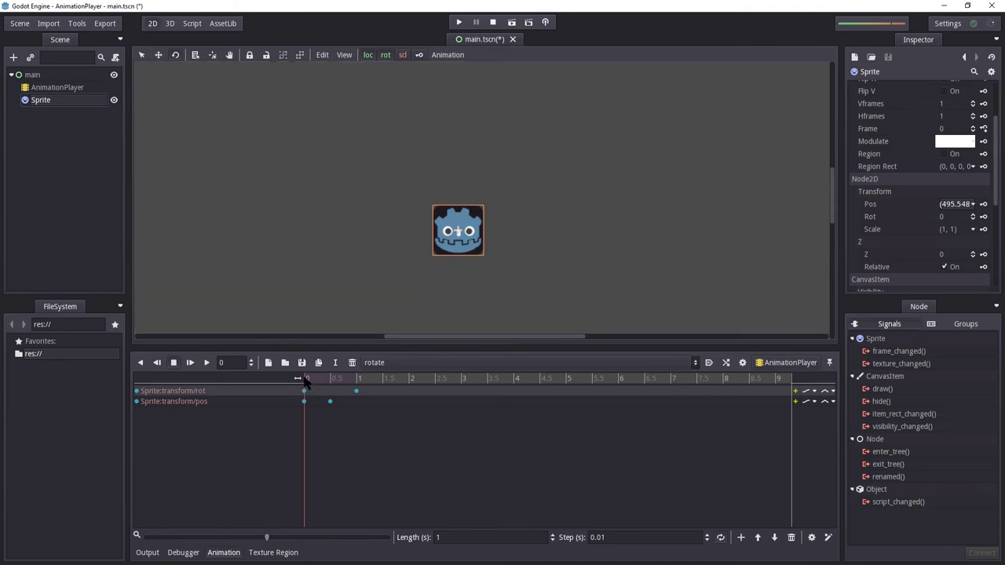
pyautogui.moveTo(304, 379); pyautogui.dragTo(361, 379)
pyautogui.moveTo(314, 379)
pyautogui.mouseDown()
pyautogui.moveTo(356, 378)
pyautogui.moveTo(303, 378)
pyautogui.mouseUp()
# Attach a new script, main.gd, to the main node
pyautogui.click(33, 75)
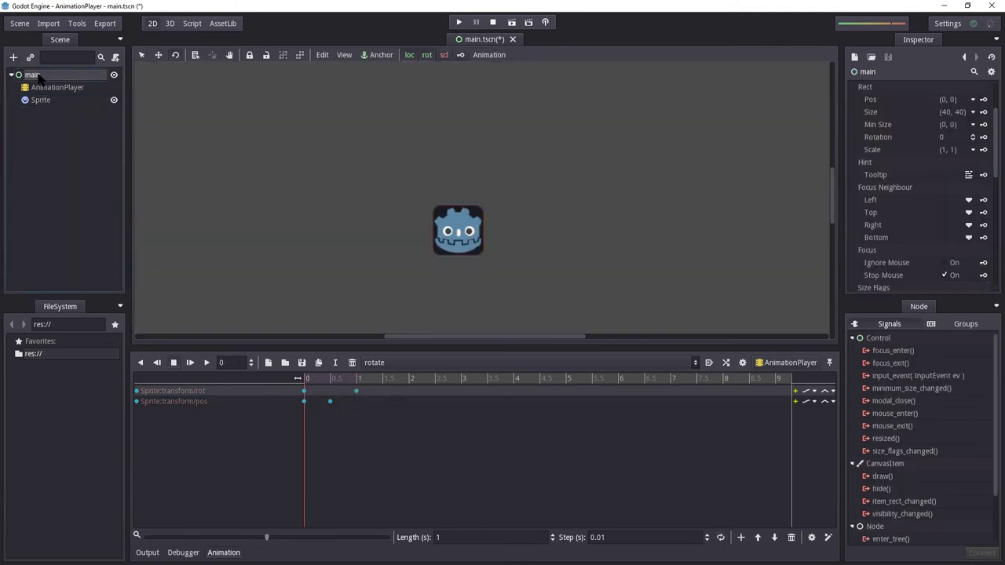
pyautogui.rightClick(39, 75)
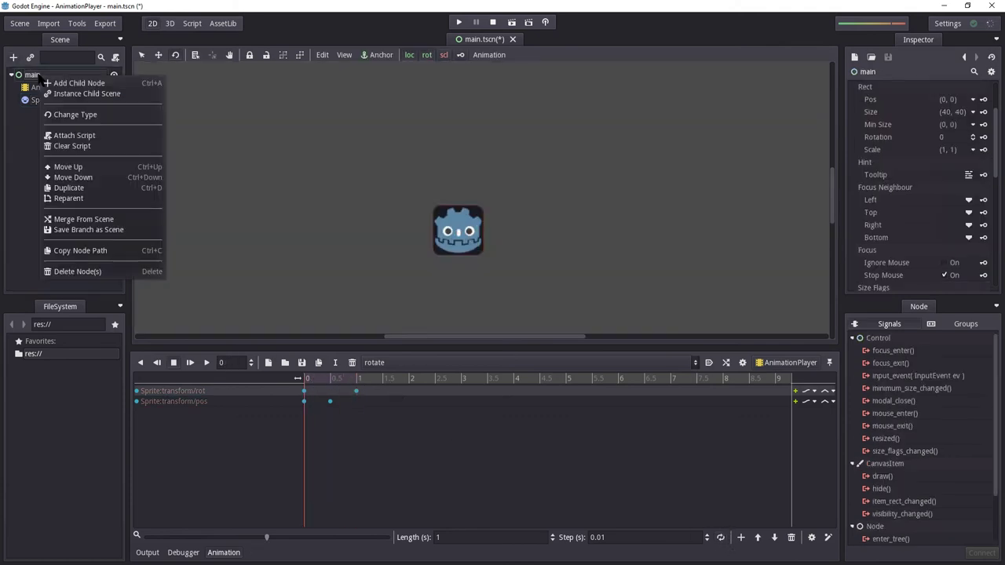
pyautogui.click(94, 135)
pyautogui.click(471, 362)
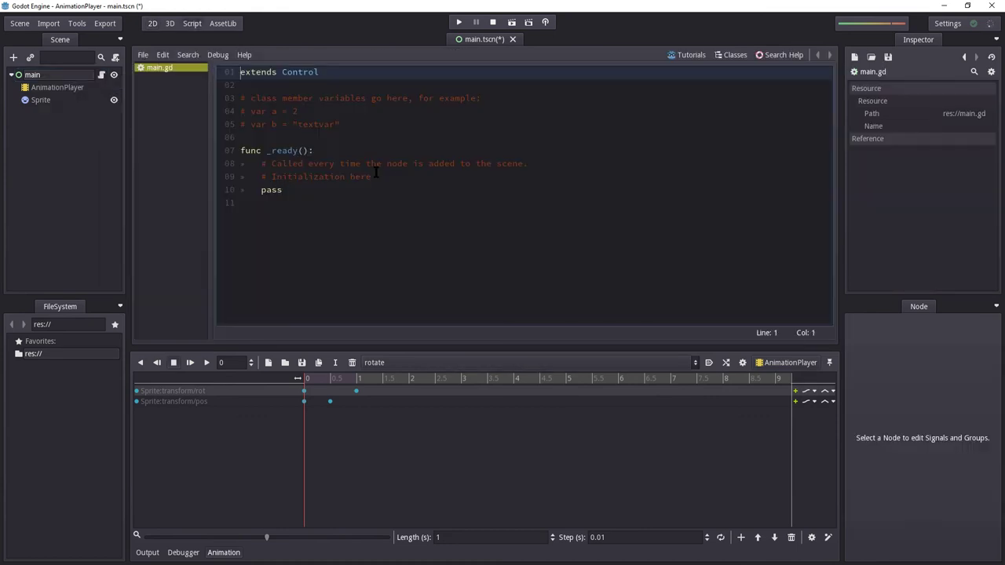
# Strip the template comments from main.gd, insert a blank line at the start of _ready, and save the scene
pyautogui.moveTo(376, 177); pyautogui.dragTo(227, 169)
pyautogui.press('BackSpace')
pyautogui.press('BackSpace')
pyautogui.moveTo(363, 131); pyautogui.dragTo(235, 85)
pyautogui.press('BackSpace')
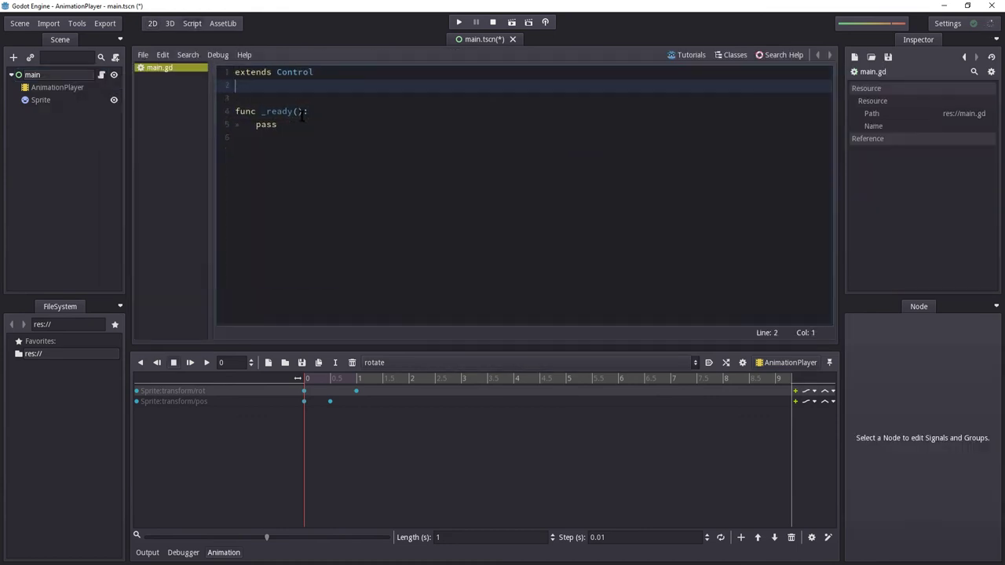
pyautogui.click(335, 117)
pyautogui.press('Return')
pyautogui.hotkey('ctrl', 's')
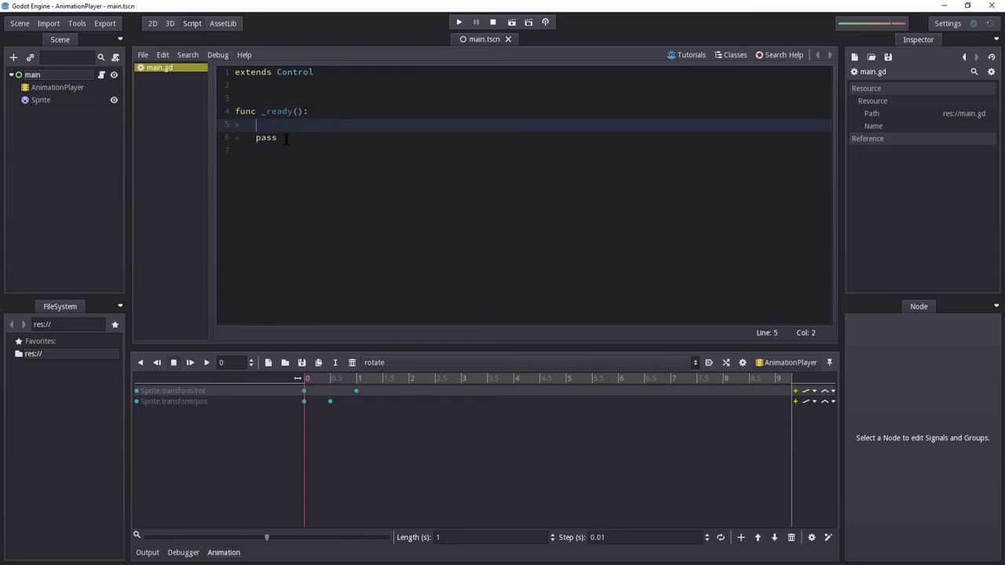
# Add the call get_node("AnimationPlayer").play("rotate") as the first statement of _ready
pyautogui.write('get_no')
pyautogui.press('Return')
pyautogui.write('"')
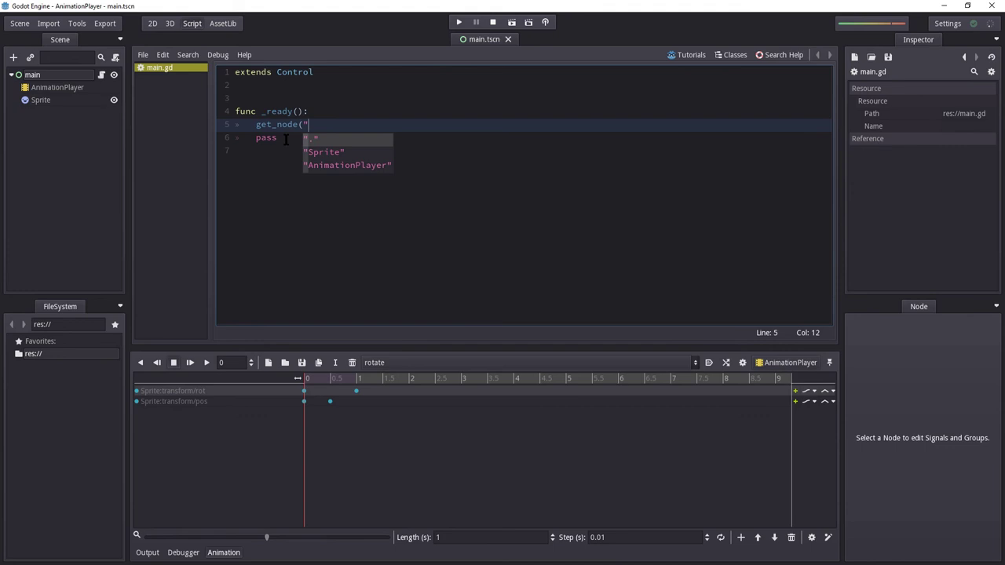
pyautogui.press('Down')
pyautogui.press('Down')
pyautogui.press('Return')
pyautogui.press('End')
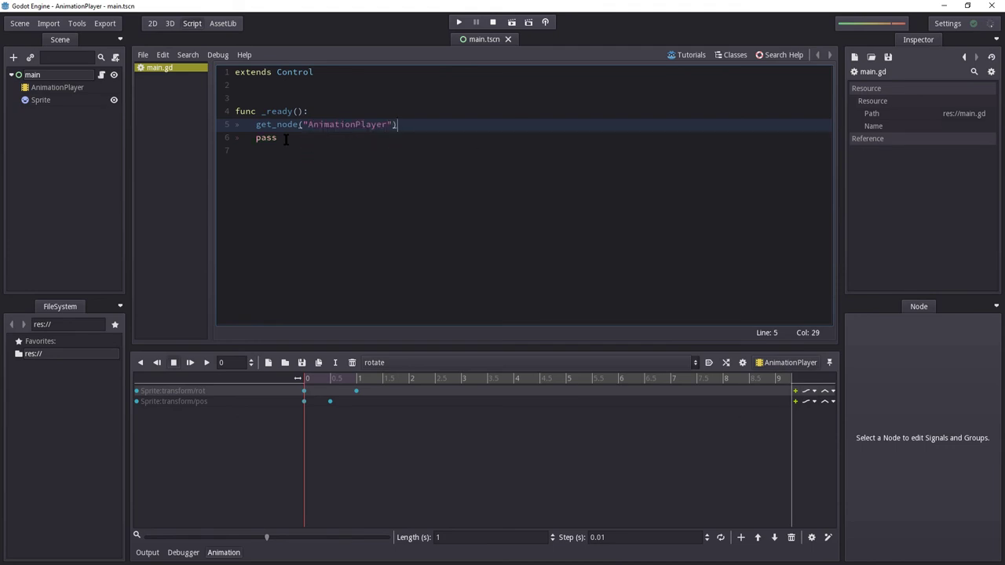
pyautogui.write('.play')
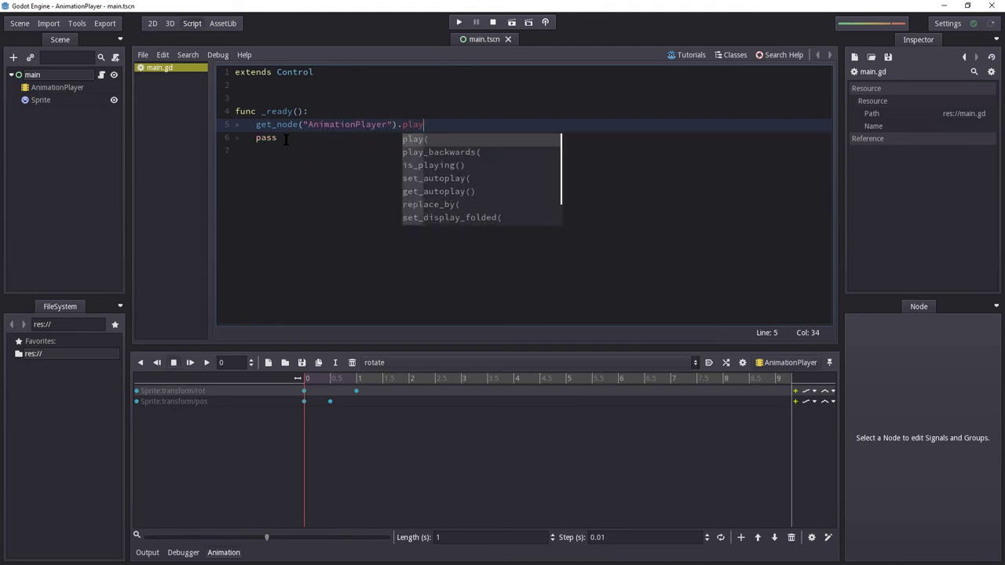
pyautogui.press('Return')
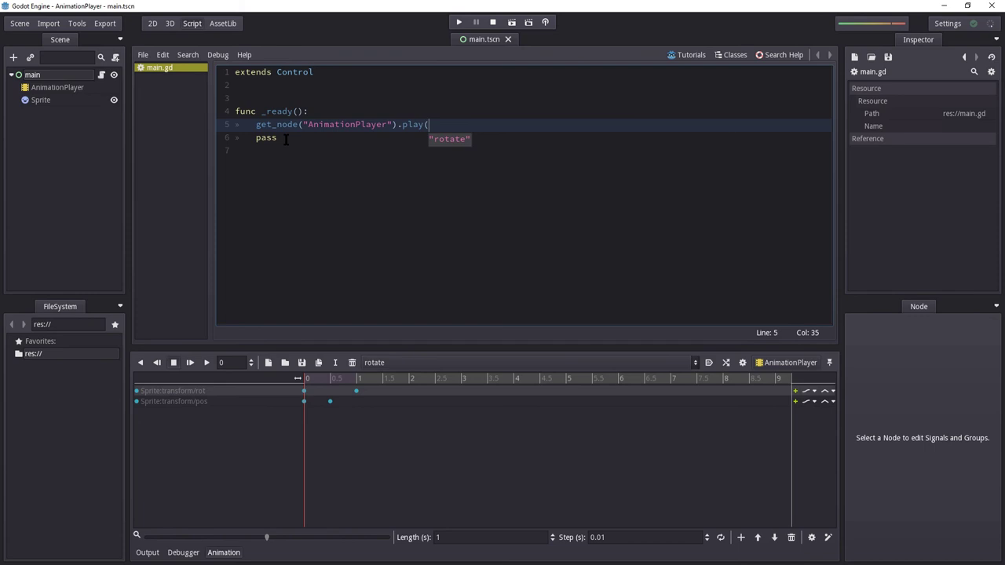
pyautogui.press('Return')
pyautogui.write(')')
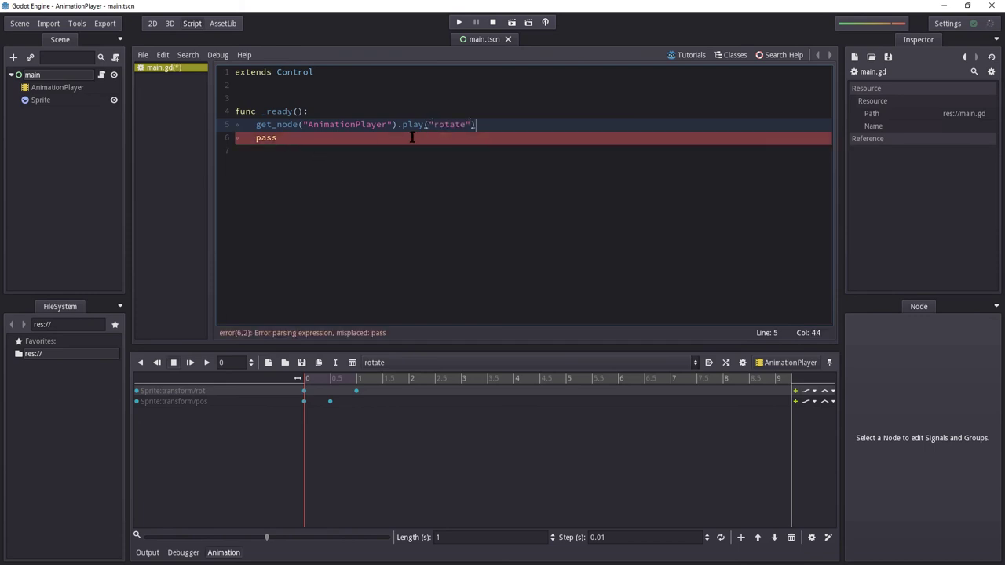
pyautogui.moveTo(480, 125); pyautogui.dragTo(253, 126)
pyautogui.click(257, 126)
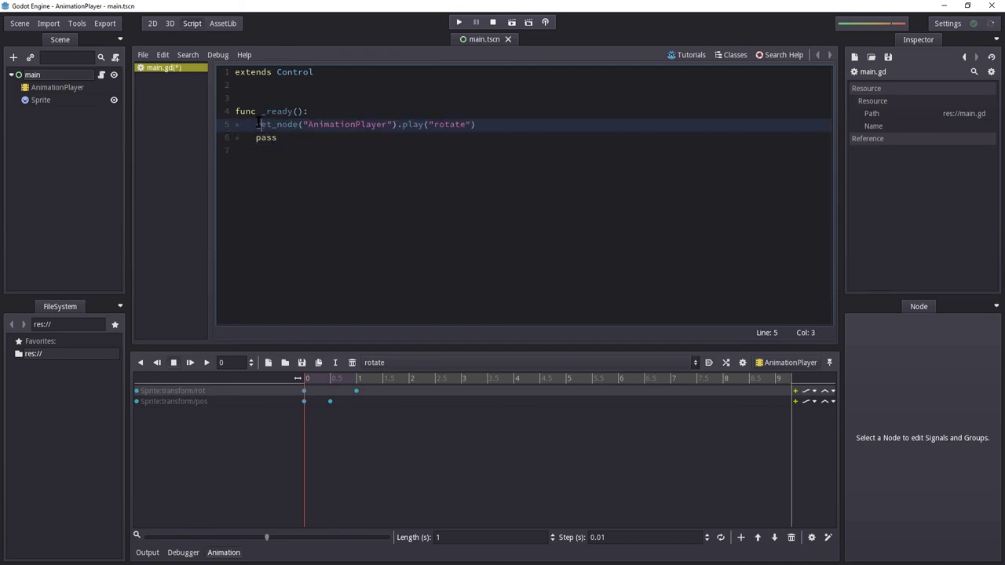
pyautogui.moveTo(475, 124); pyautogui.dragTo(254, 137)
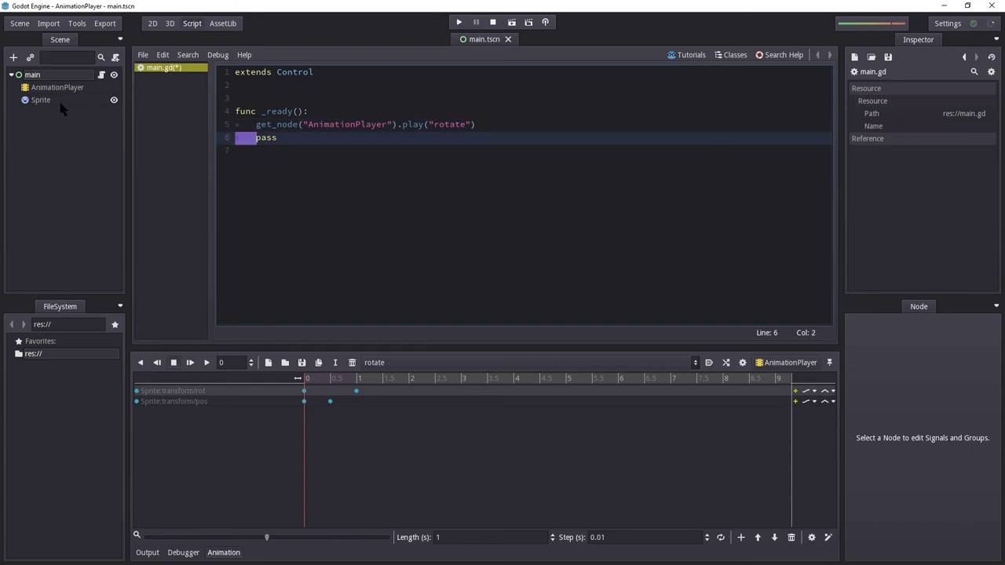
# Run the project to watch the rotate animation play on start, and close the game window
pyautogui.click(58, 98)
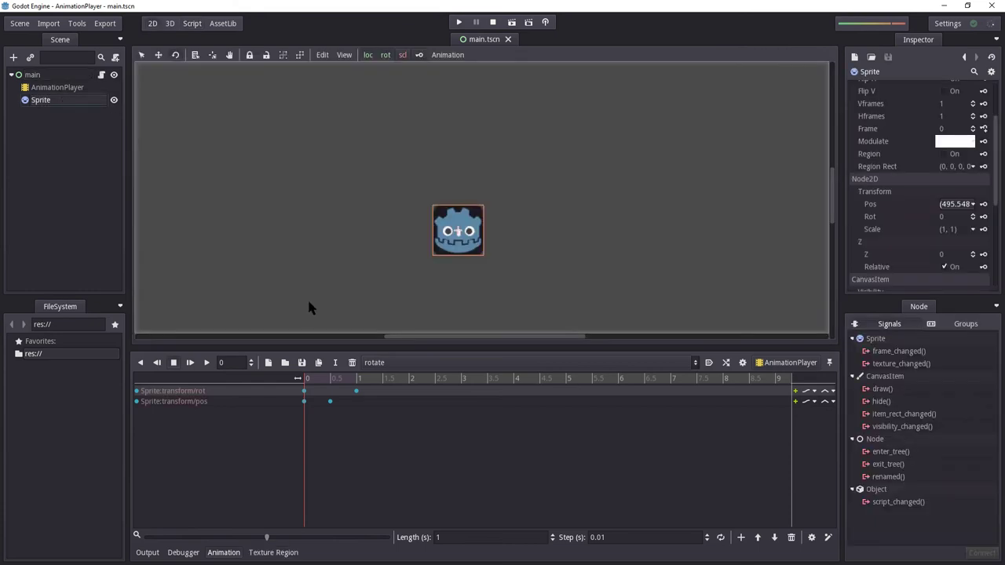
pyautogui.click(88, 75)
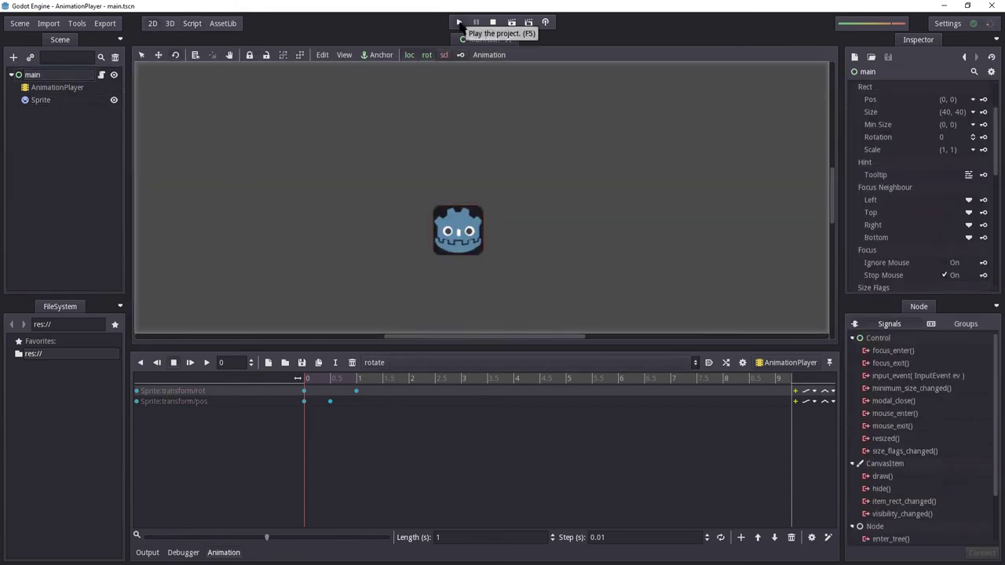
pyautogui.click(460, 22)
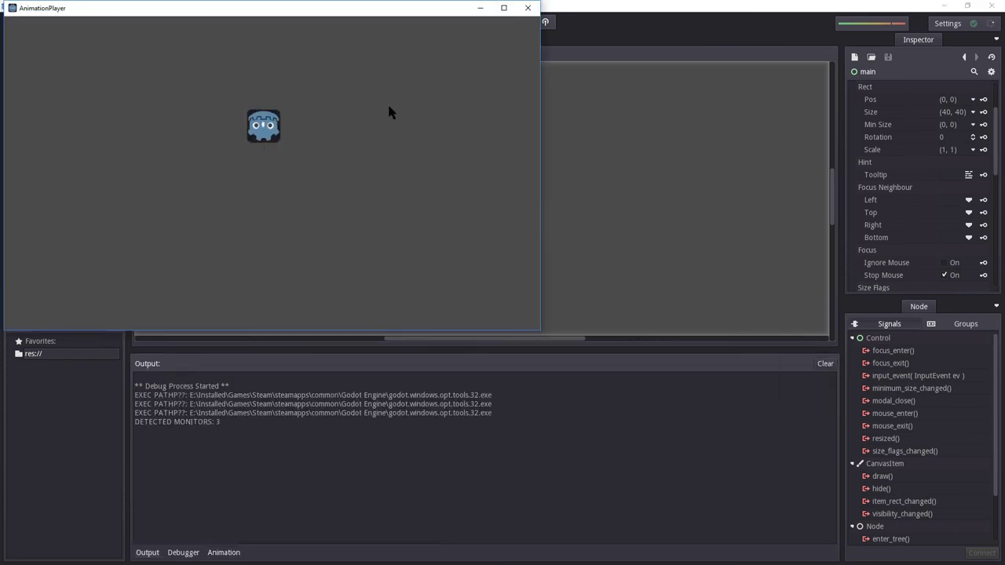
pyautogui.click(527, 8)
# Turn on looping for the AnimationPlayer's rotate animation, run the project to check it, and close the game window
pyautogui.click(40, 101)
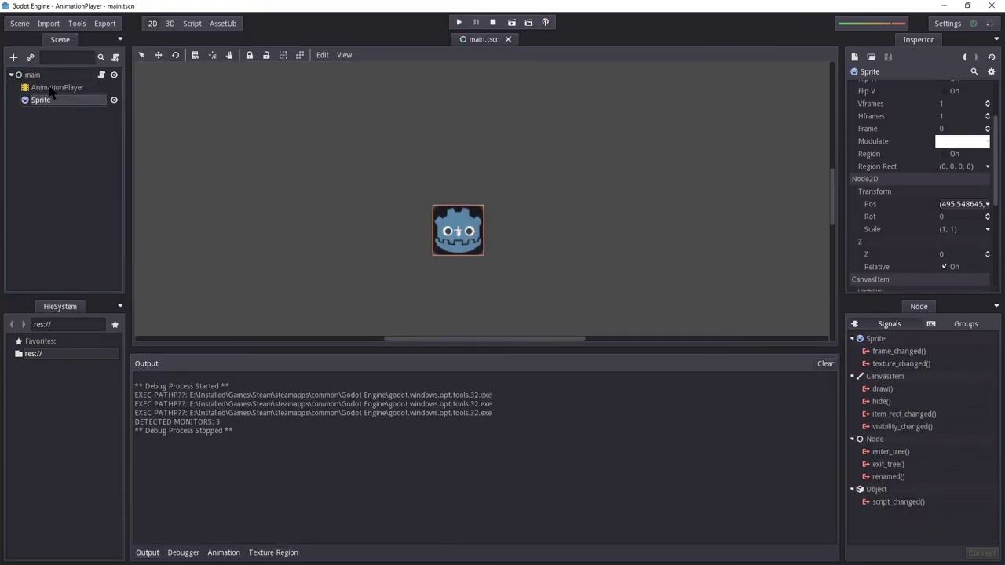
pyautogui.click(55, 87)
pyautogui.click(720, 538)
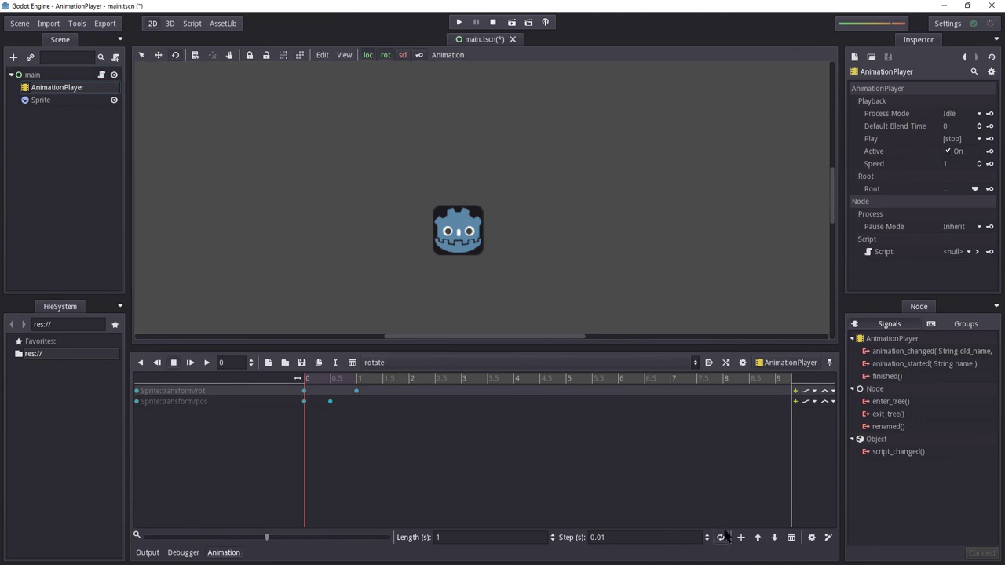
pyautogui.click(460, 22)
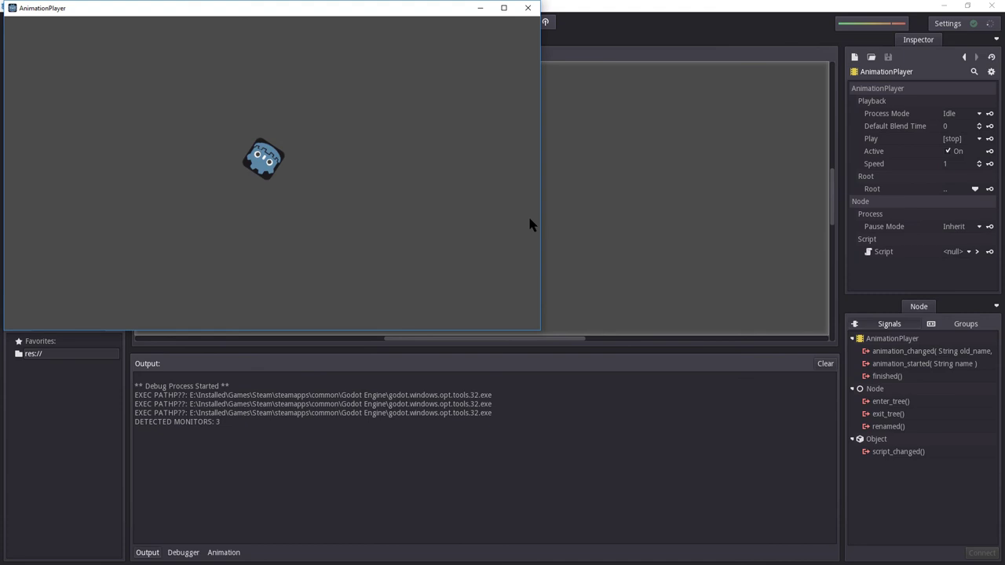
pyautogui.click(528, 8)
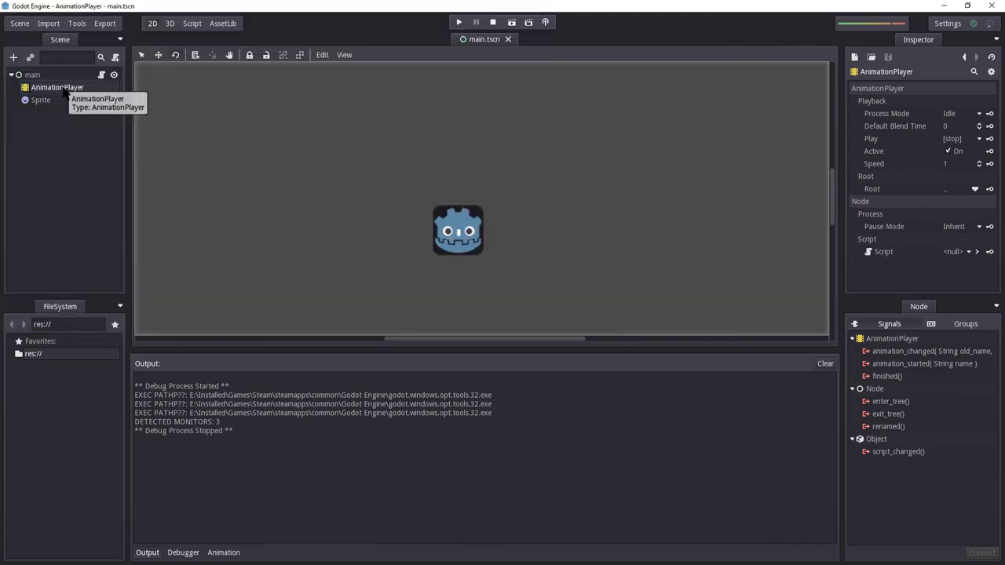
# Select the AnimationPlayer node again and turn off looping for the rotate animation
pyautogui.click(67, 75)
pyautogui.click(71, 88)
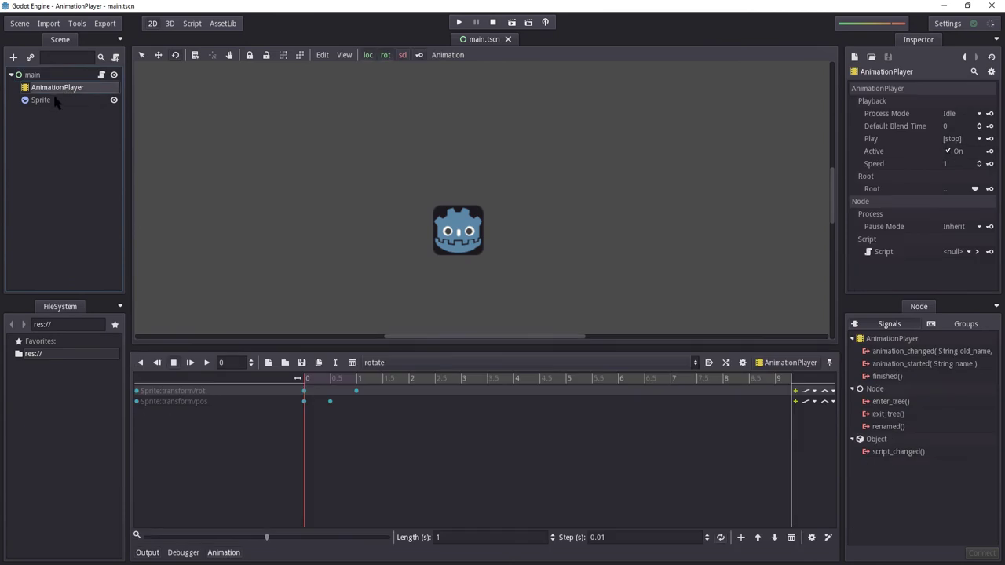
pyautogui.click(720, 536)
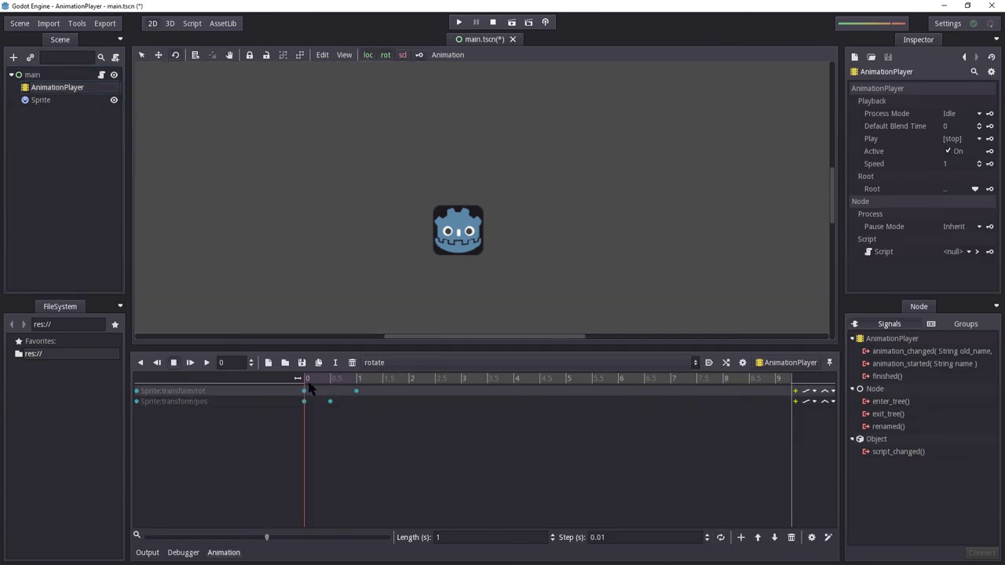
# Duplicate the Sprite's starting position key to the 1-second mark of the rotate animation
pyautogui.moveTo(306, 379); pyautogui.dragTo(357, 384)
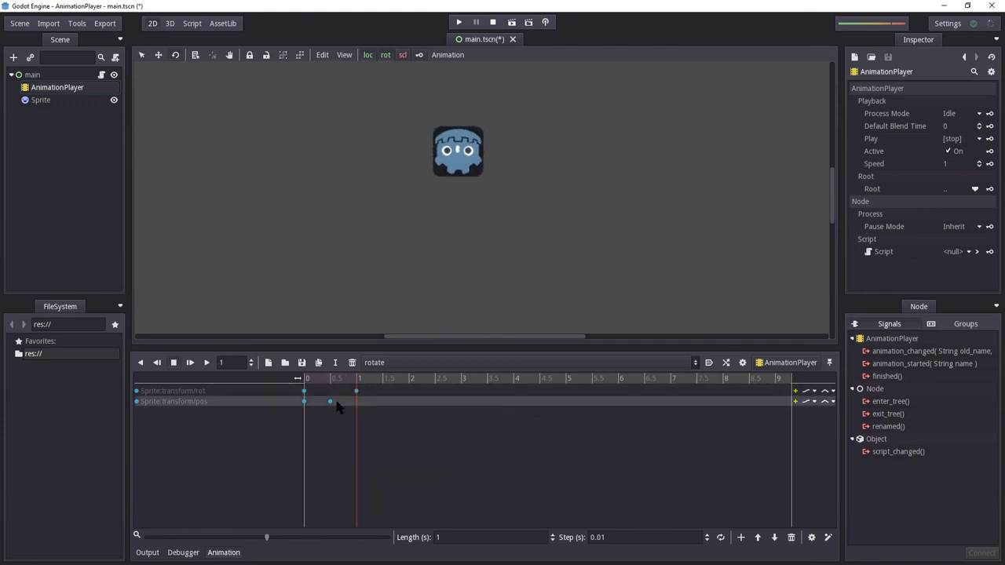
pyautogui.rightClick(305, 406)
pyautogui.click(326, 411)
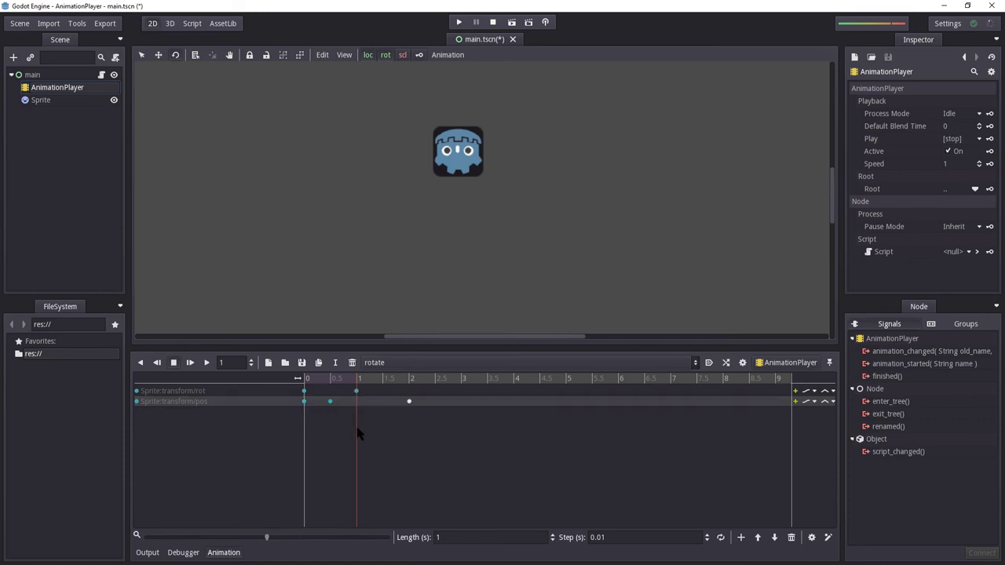
pyautogui.click(356, 430)
pyautogui.click(357, 391)
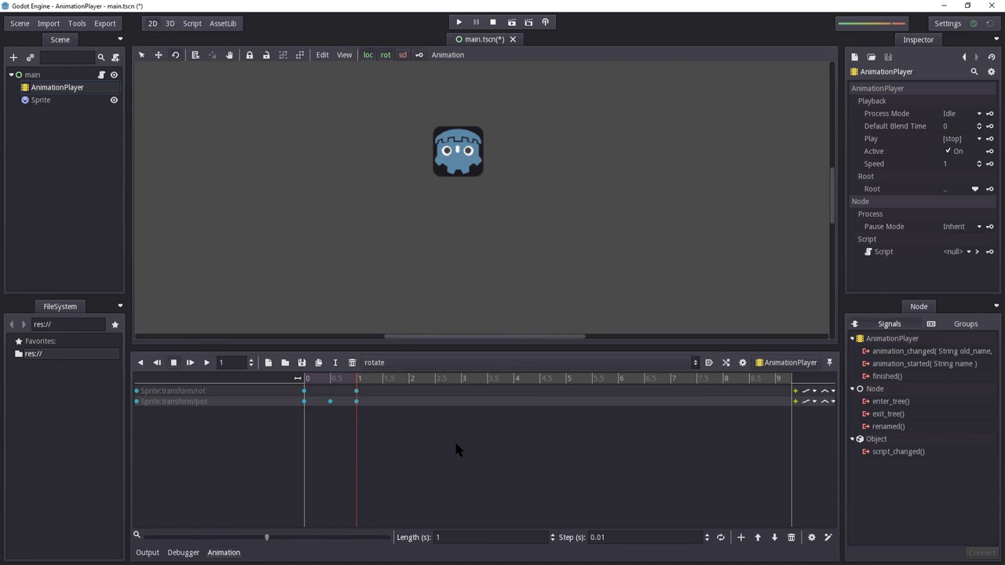
# Play and scrub the rotate animation between 0 and 1 second to check the sprite's motion
pyautogui.hotkey('shift', 'd')
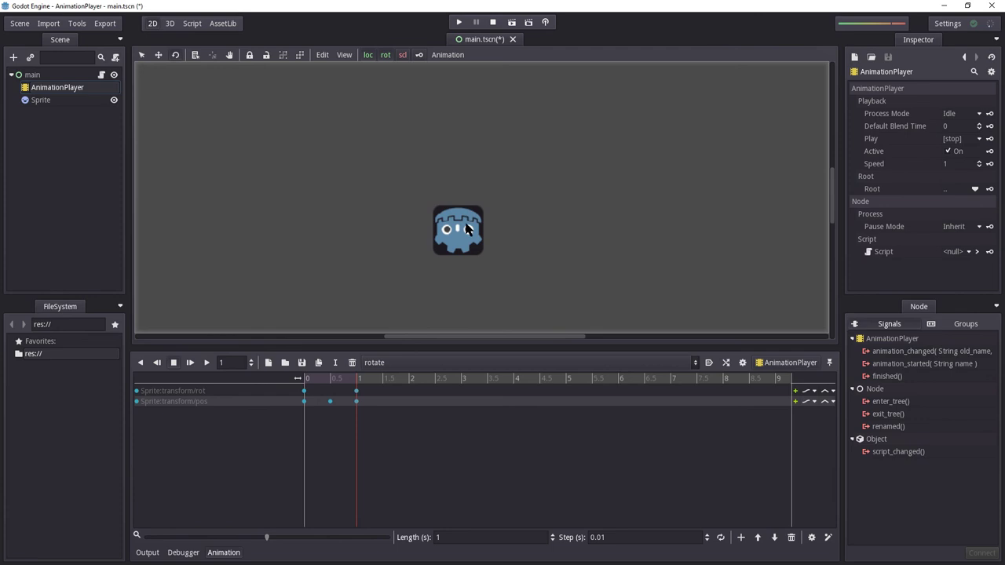
pyautogui.moveTo(354, 380); pyautogui.dragTo(67, 384)
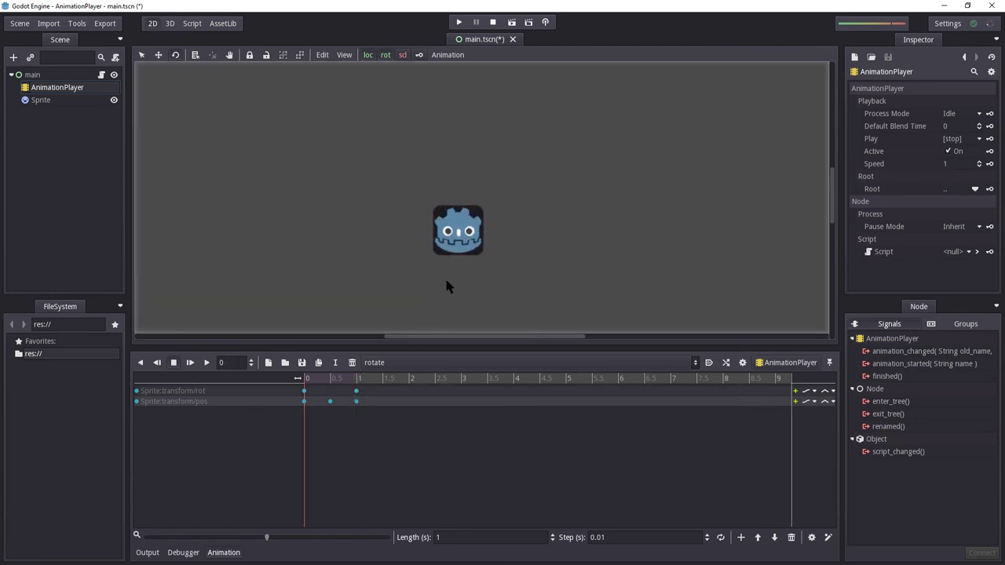
pyautogui.moveTo(306, 380); pyautogui.dragTo(358, 382)
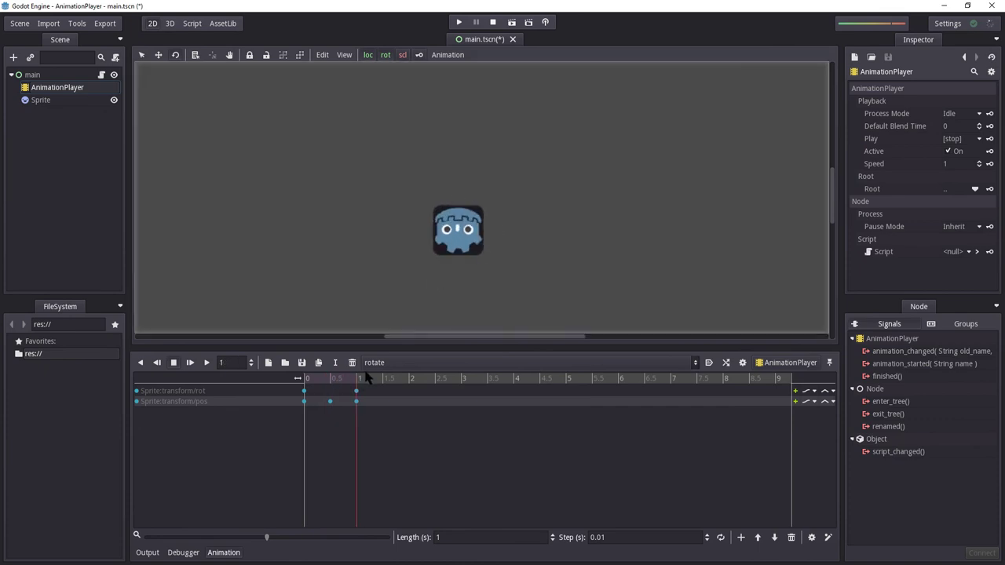
pyautogui.click(306, 380)
pyautogui.hotkey('shift', 'd')
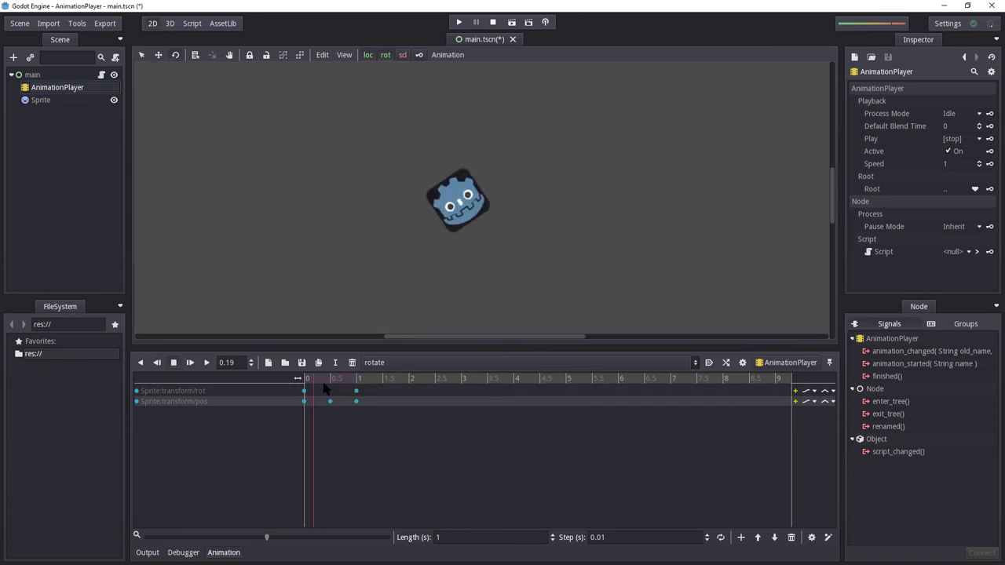
pyautogui.click(101, 74)
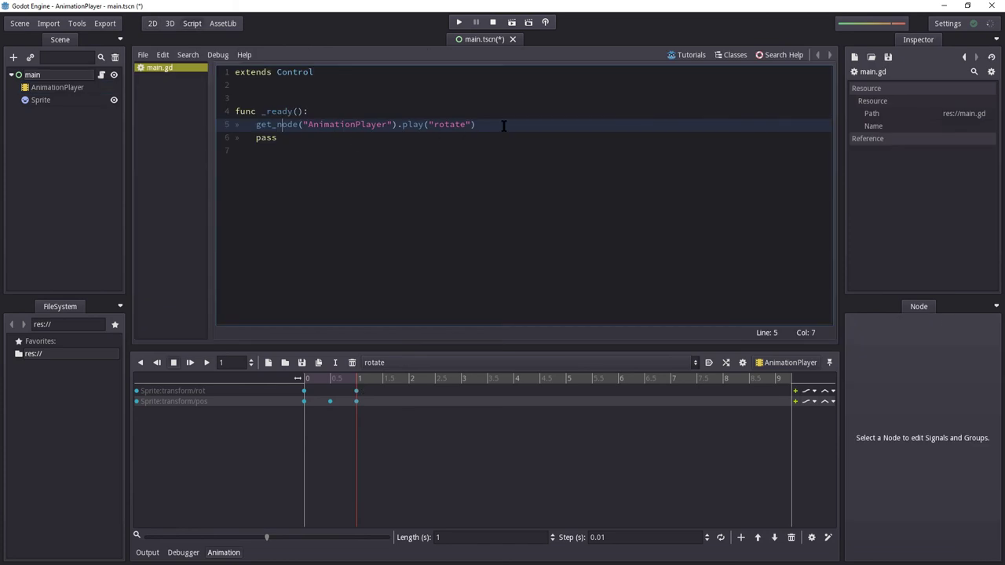
pyautogui.click(39, 88)
pyautogui.press('F1')
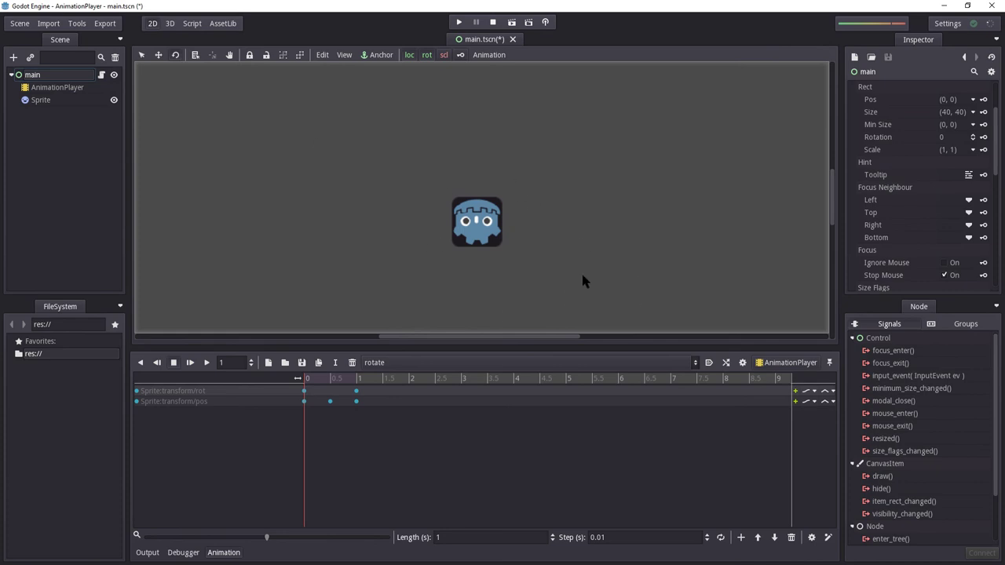
# In main.gd, declare onready var anim_player = get_node("AnimationPlayer") above the _ready function
pyautogui.click(101, 75)
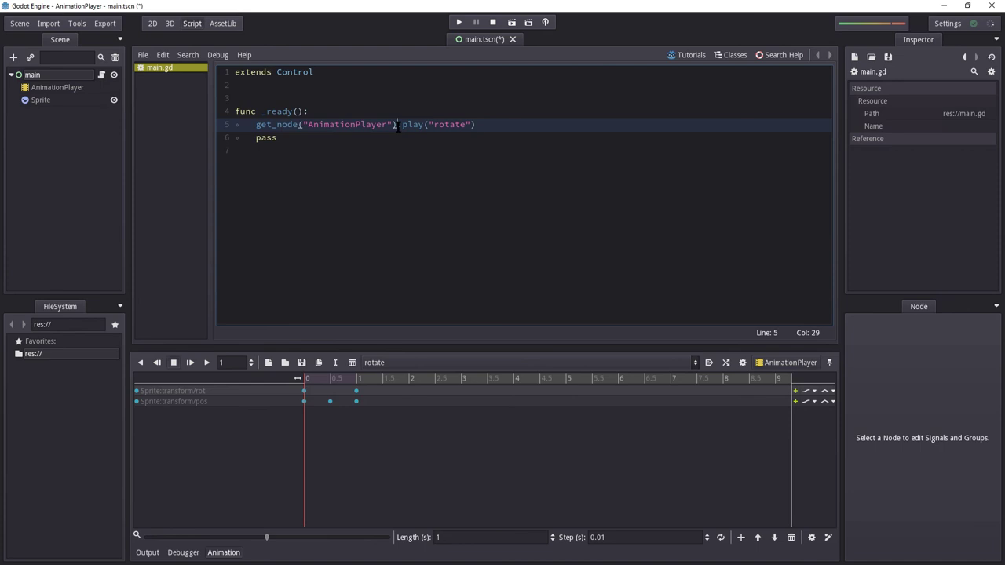
pyautogui.moveTo(398, 126); pyautogui.dragTo(251, 124)
pyautogui.click(271, 93)
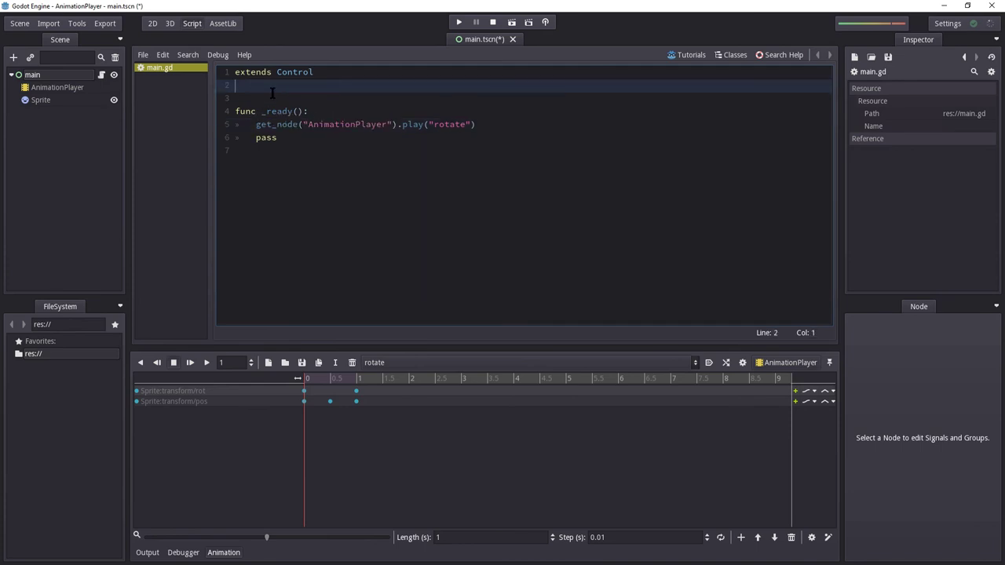
pyautogui.press('Return')
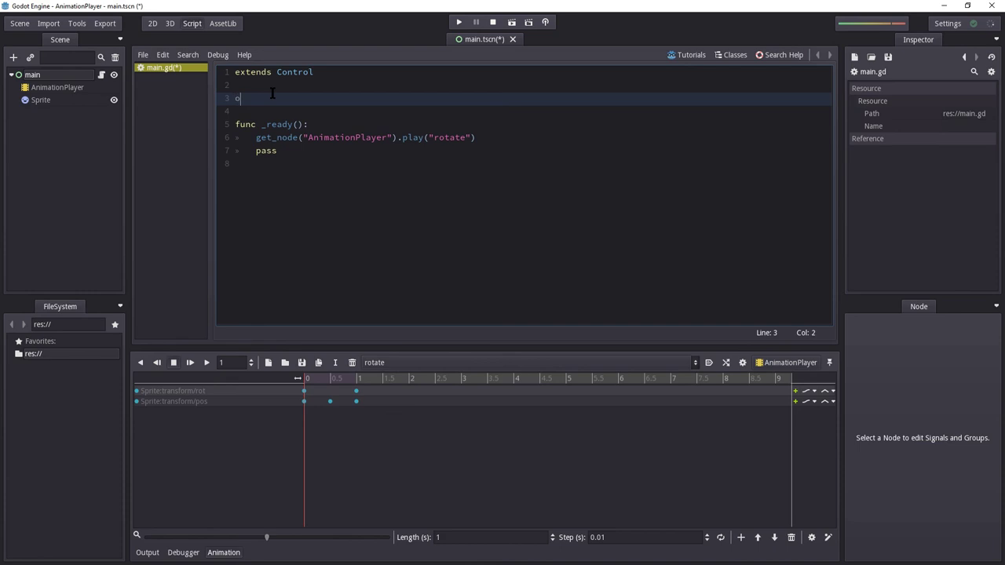
pyautogui.write('onready var anim_player = get_node("AnimationPl')
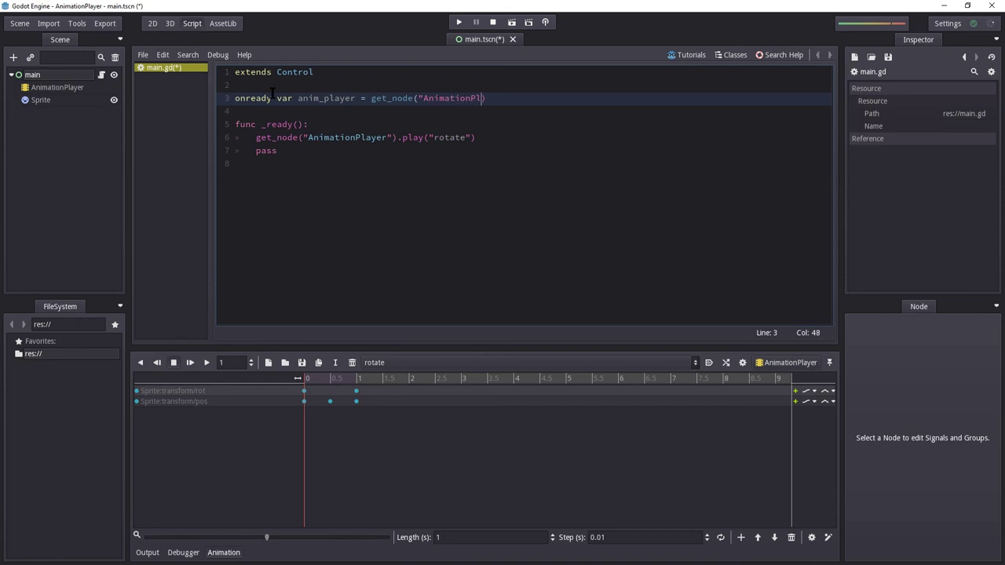
pyautogui.write('ayer"')
# Remove the get_node("AnimationPlayer").play("rotate") line from _ready, save, and leave an empty line in its place
pyautogui.moveTo(397, 139); pyautogui.dragTo(256, 137)
pyautogui.click(476, 138)
pyautogui.moveTo(475, 137); pyautogui.dragTo(223, 148)
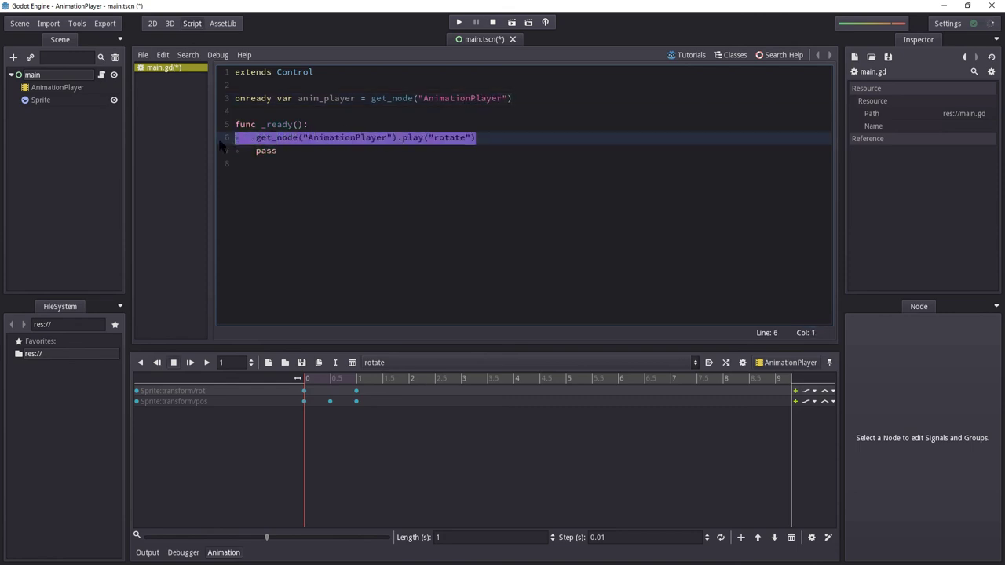
pyautogui.press('BackSpace')
pyautogui.press('BackSpace')
pyautogui.hotkey('ctrl', 's')
pyautogui.press('Return')
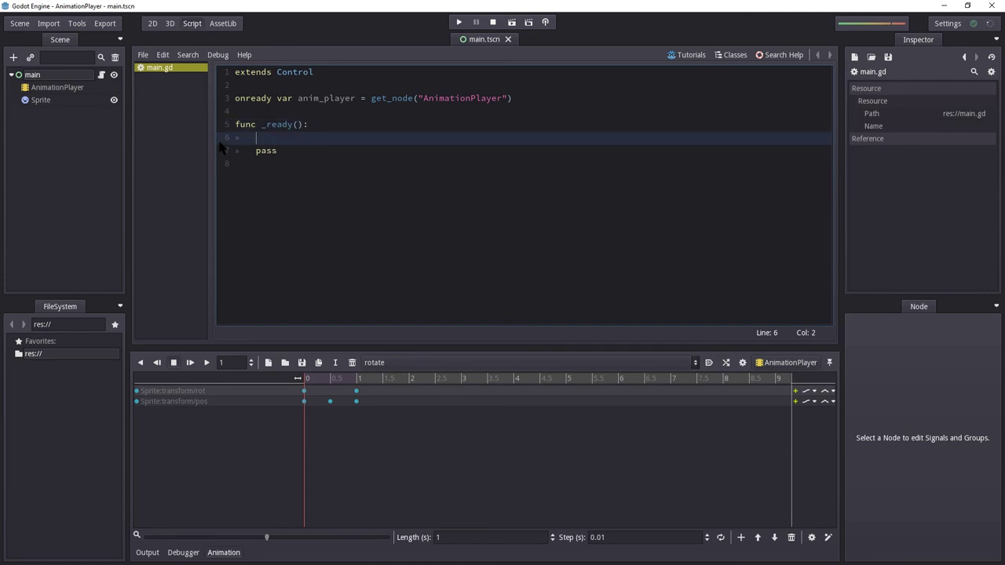
# Add the call anim_player.connect("finished", self, "on_finished") as the first statement of _ready
pyautogui.write('anim_player.connect(')
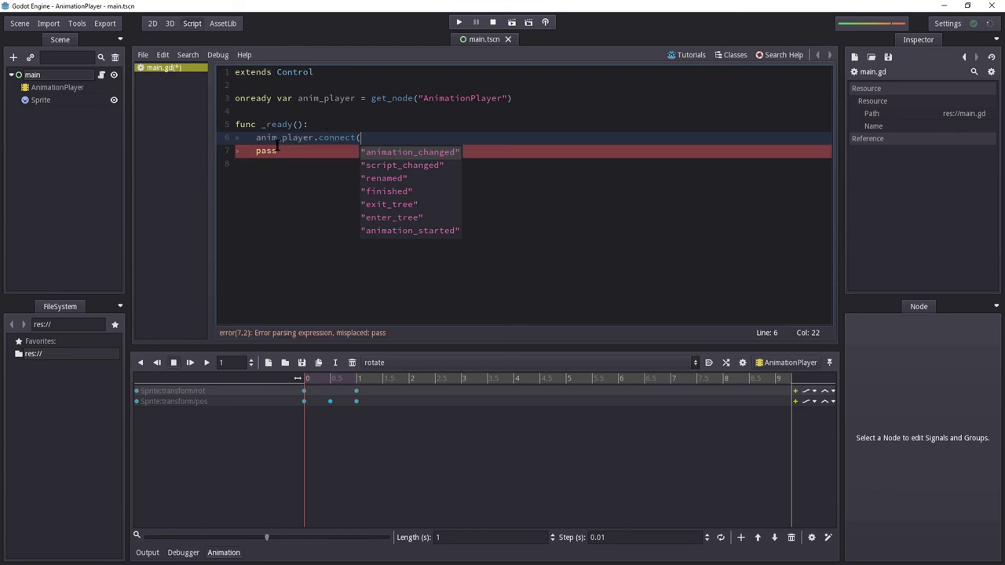
pyautogui.click(389, 191)
pyautogui.click(385, 139)
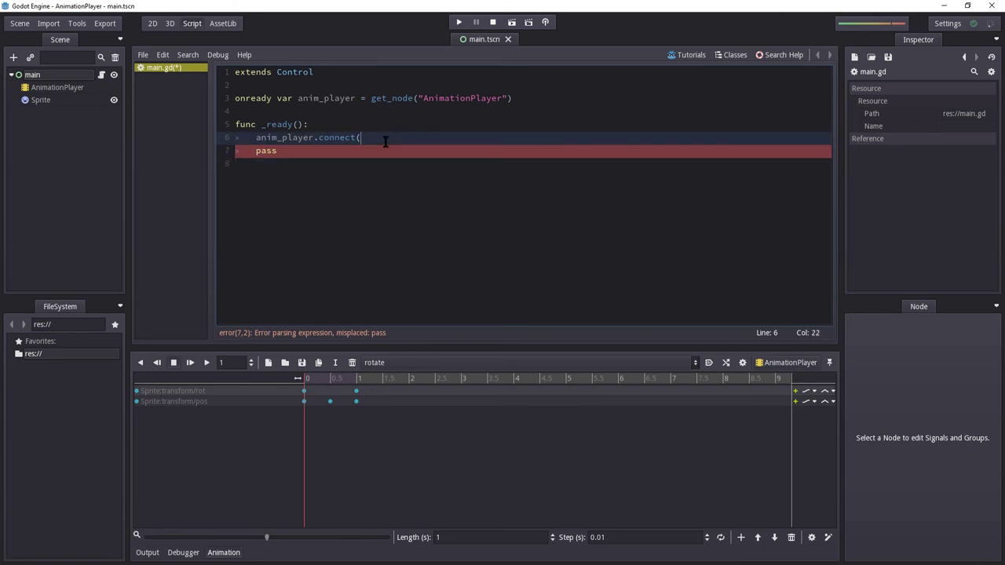
pyautogui.hotkey('ctrl', 'space')
pyautogui.click(419, 193)
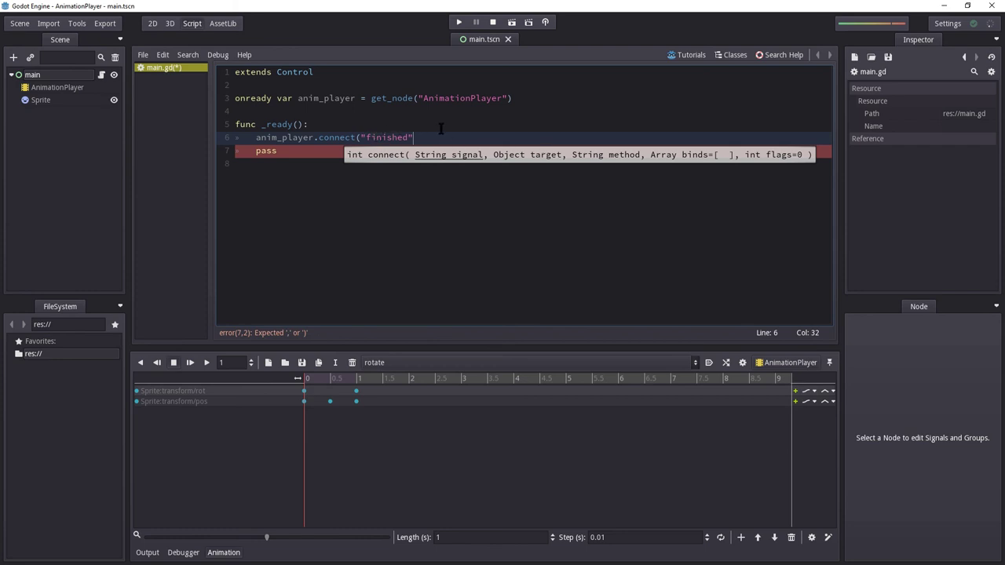
pyautogui.write(', self,')
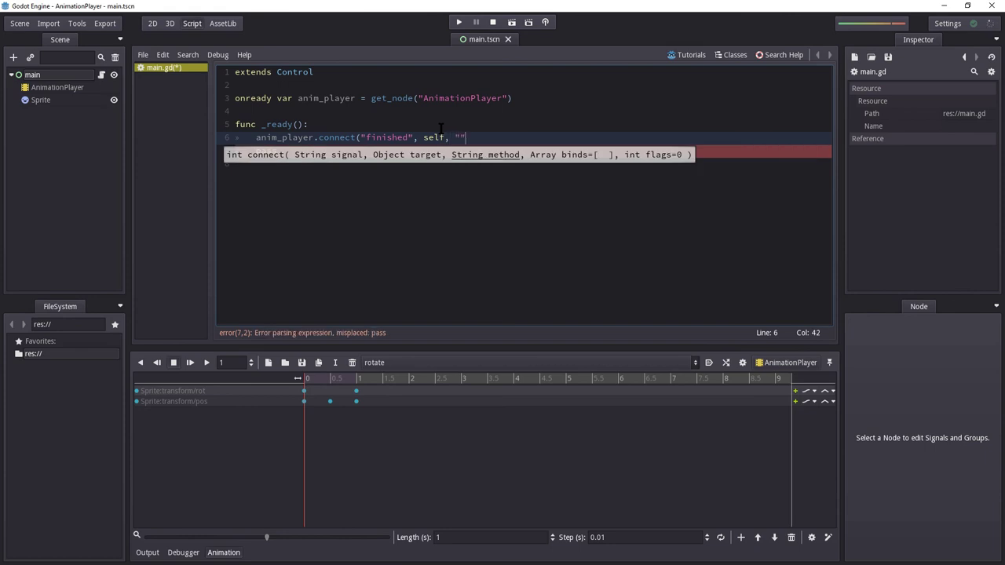
pyautogui.press('BackSpace')
pyautogui.write('on_f')
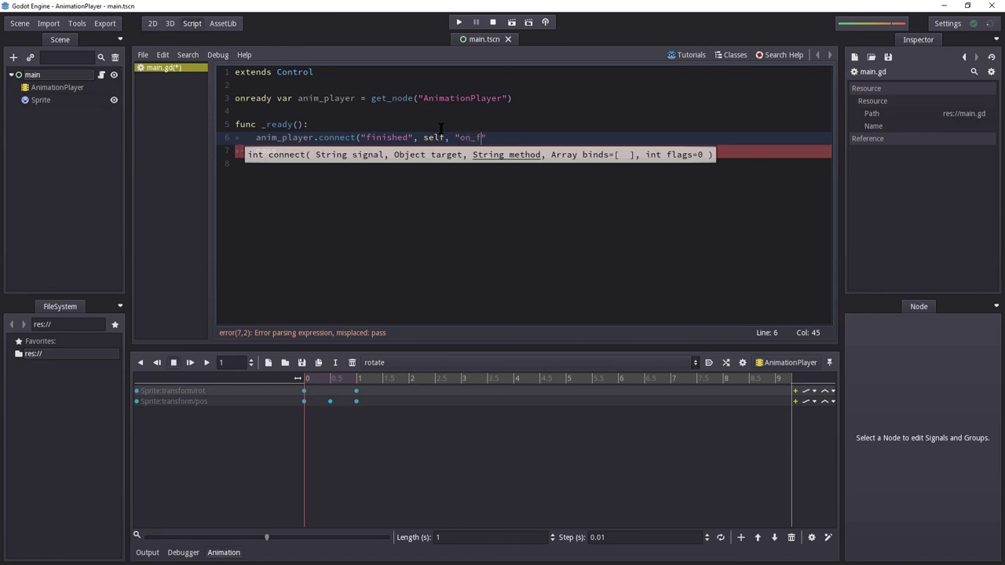
pyautogui.write('inished"')
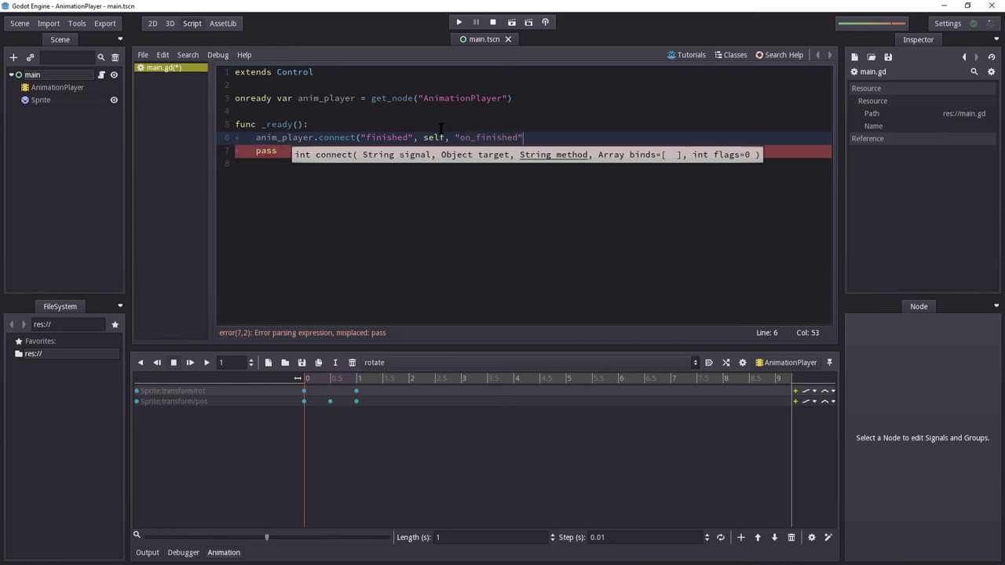
pyautogui.write(')')
# Add a function on_finished() below _ready with the statement print("Animation Finished")
pyautogui.doubleClick(491, 139)
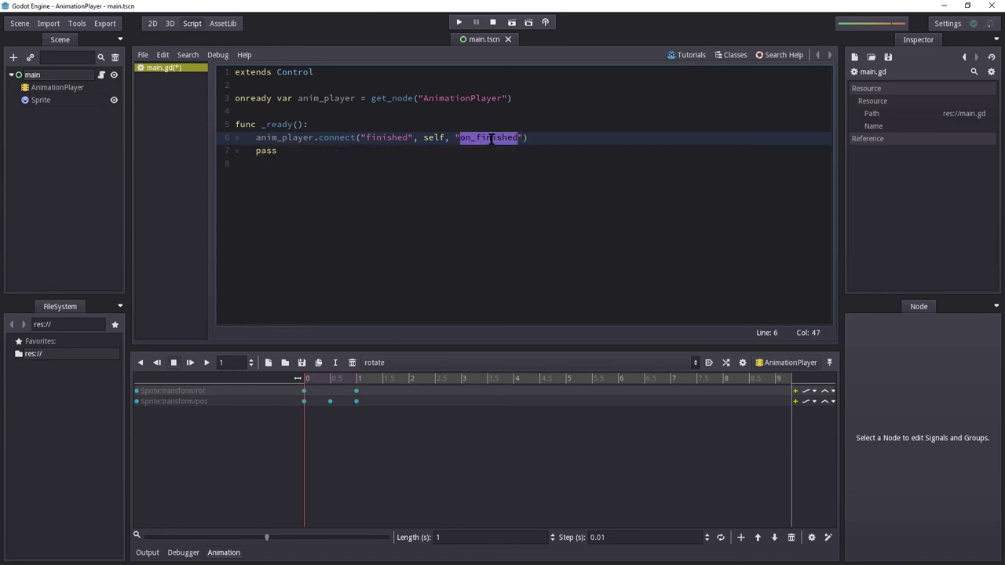
pyautogui.click(341, 189)
pyautogui.press('Return')
pyautogui.write('fu')
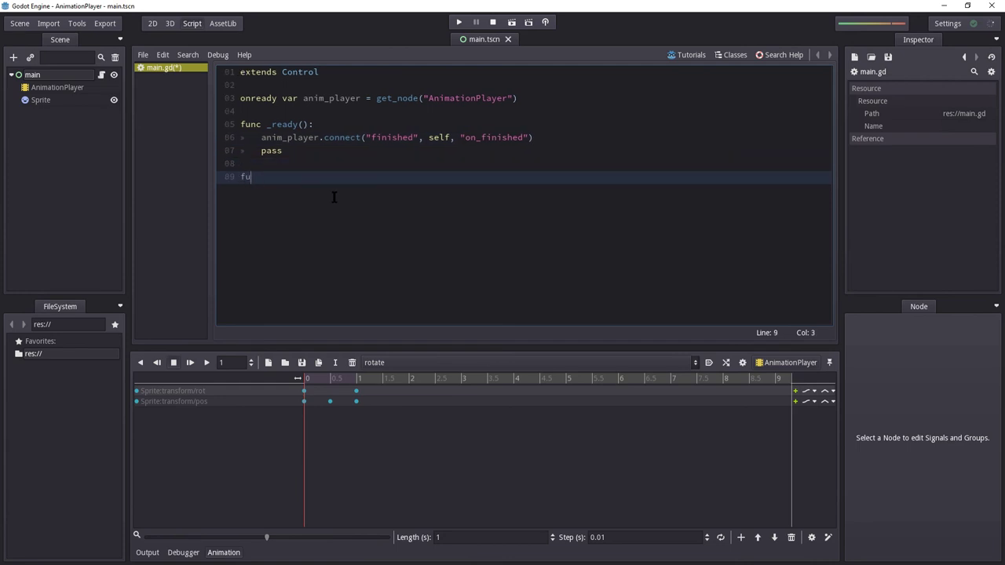
pyautogui.write('nc on_finished():')
pyautogui.press('Return')
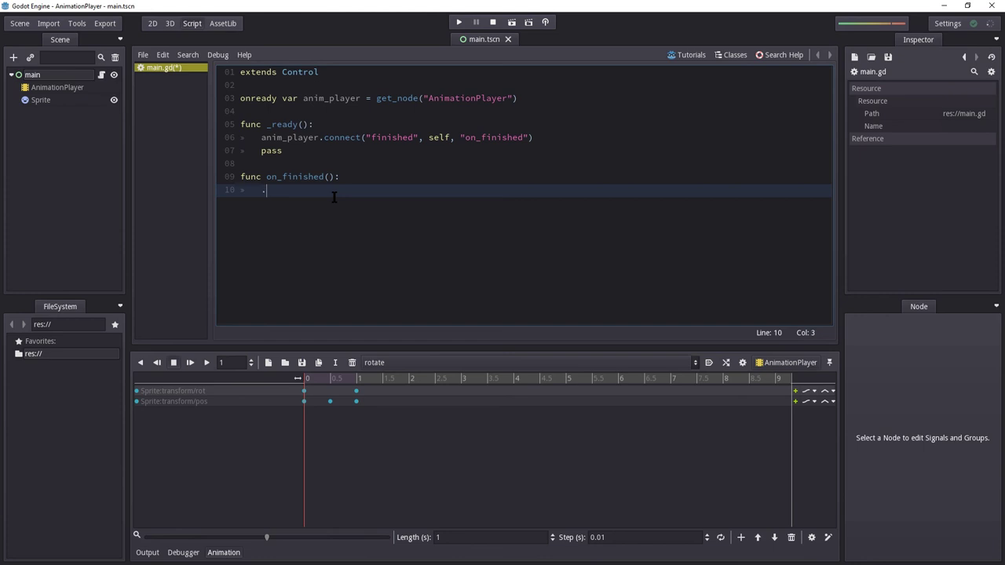
pyautogui.write('print')
pyautogui.write('("')
pyautogui.write('Animatio')
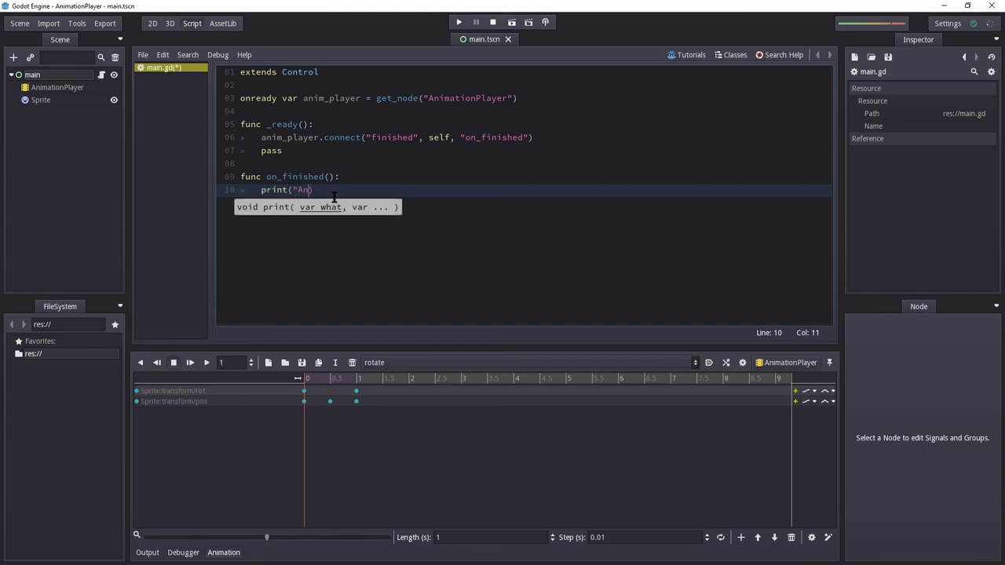
pyautogui.write('n FInished"')
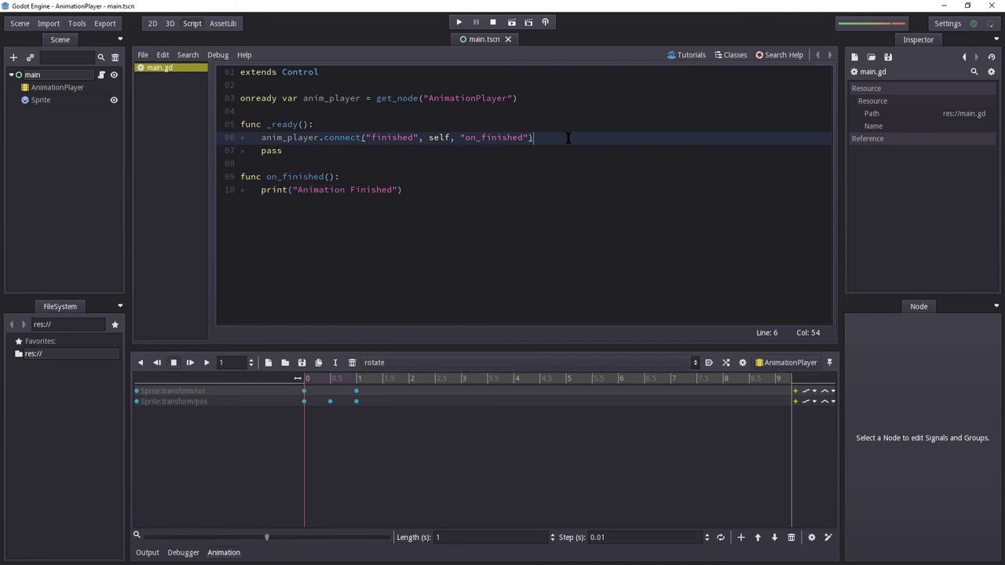
# Add anim_player.play("rotate") below the connect call in _ready and delete the leftover blank and pass lines
pyautogui.press('Return')
pyautogui.press('Return')
pyautogui.press('Up')
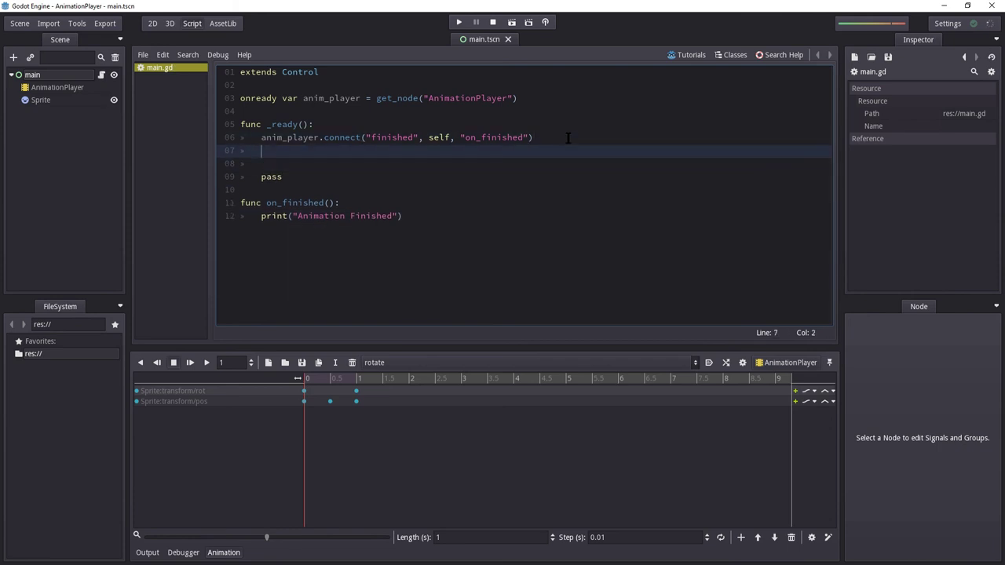
pyautogui.write('anim_')
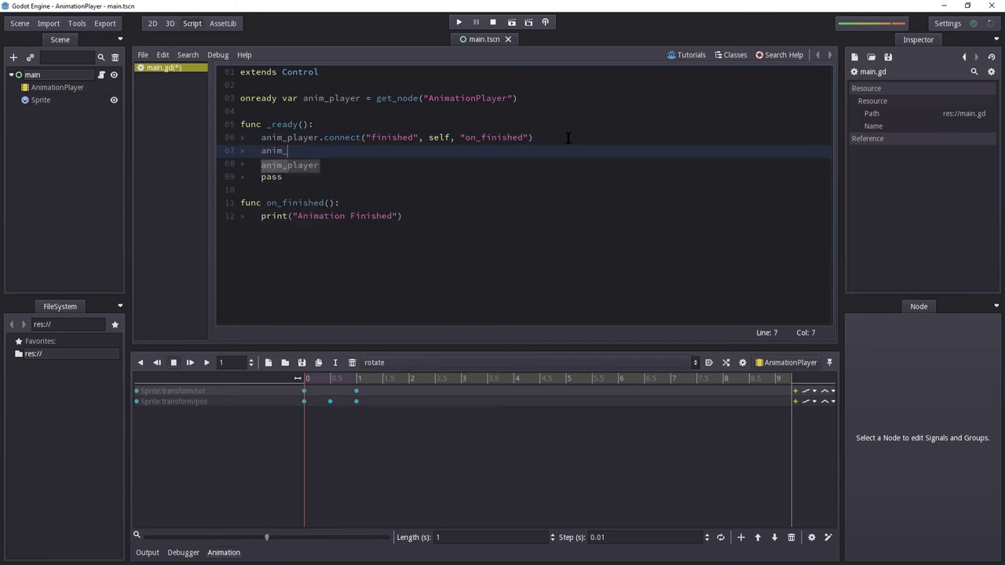
pyautogui.write('player.play("rotate"')
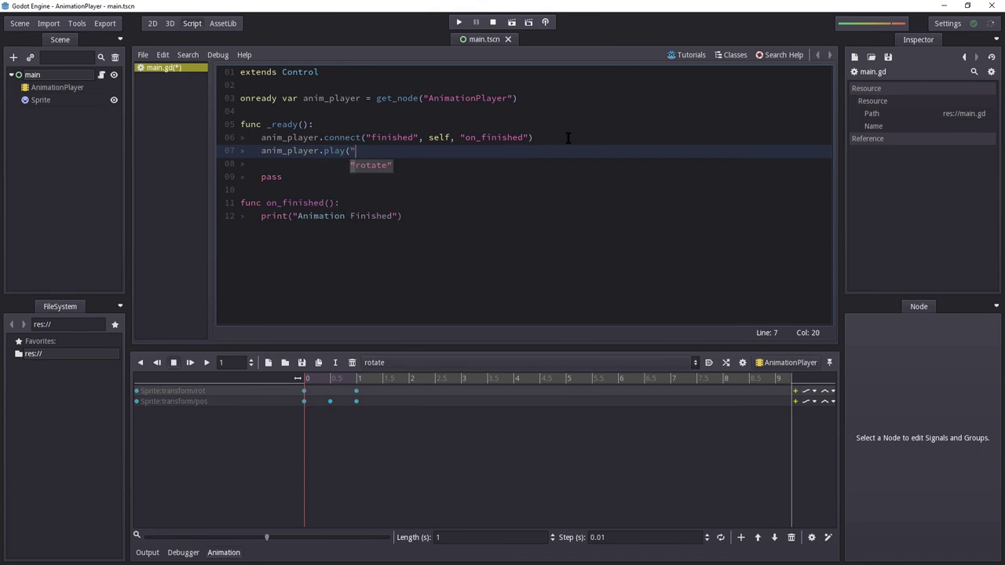
pyautogui.write(')')
pyautogui.hotkey('shift', 'Down')
pyautogui.hotkey('shift', 'Down')
pyautogui.press('Delete')
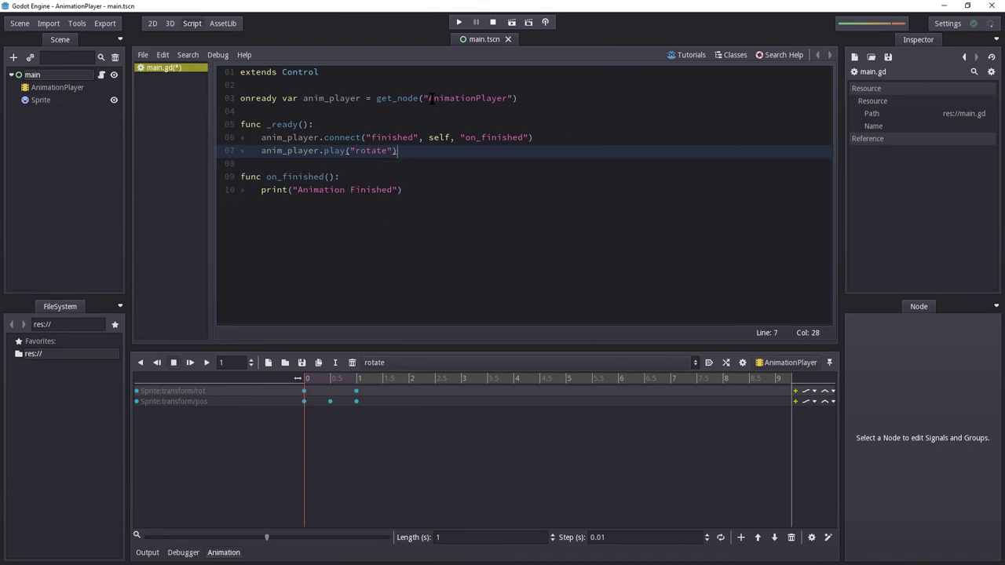
# Run the project to check the animation's finished output, and close the game window
pyautogui.click(47, 76)
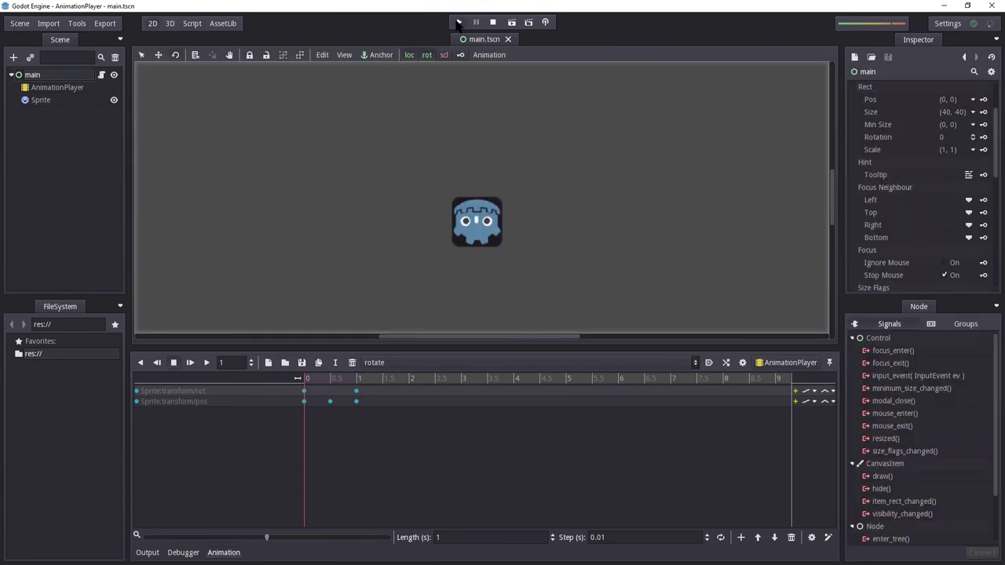
pyautogui.click(459, 23)
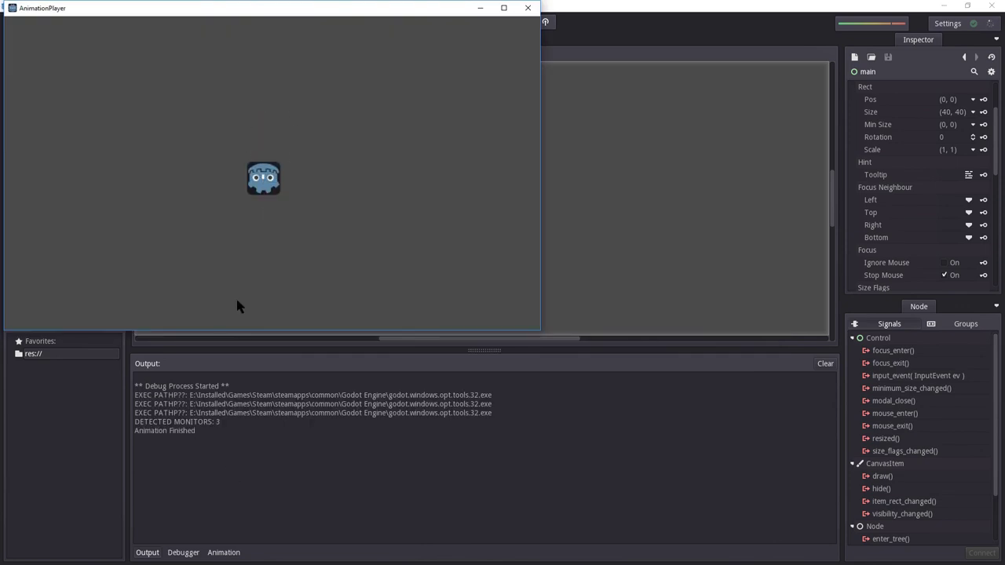
pyautogui.click(527, 8)
# Reopen main.gd to review the connect and play calls in _ready, and select the AnimationPlayer node
pyautogui.click(101, 74)
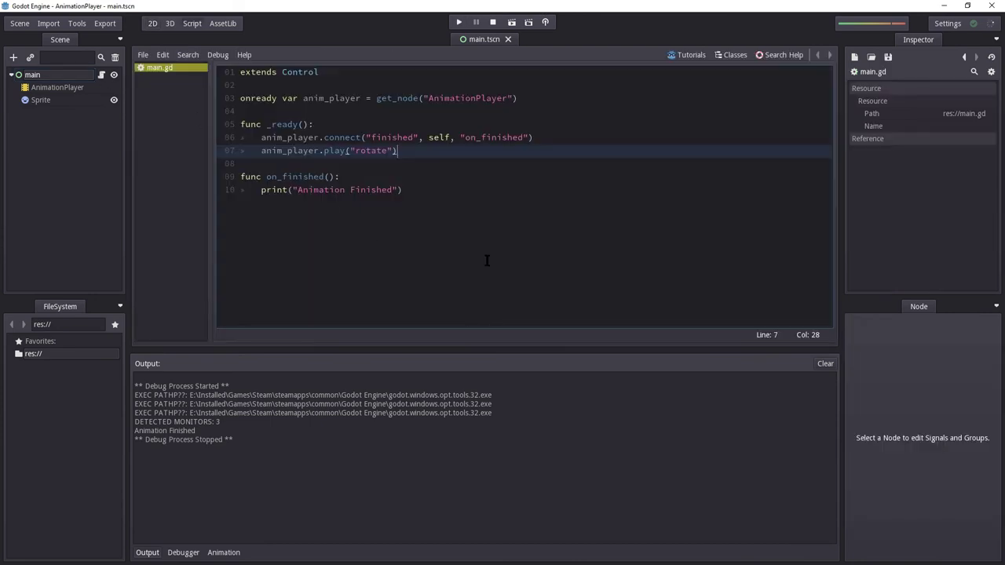
pyautogui.click(409, 156)
pyautogui.hotkey('shift', 'Up')
pyautogui.hotkey('shift', 'Home')
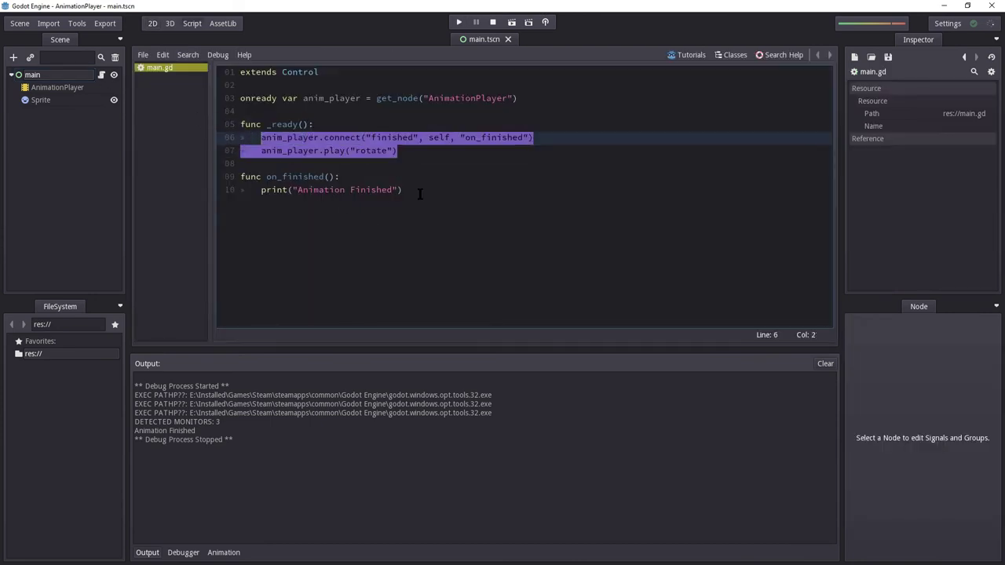
pyautogui.click(420, 194)
pyautogui.click(55, 87)
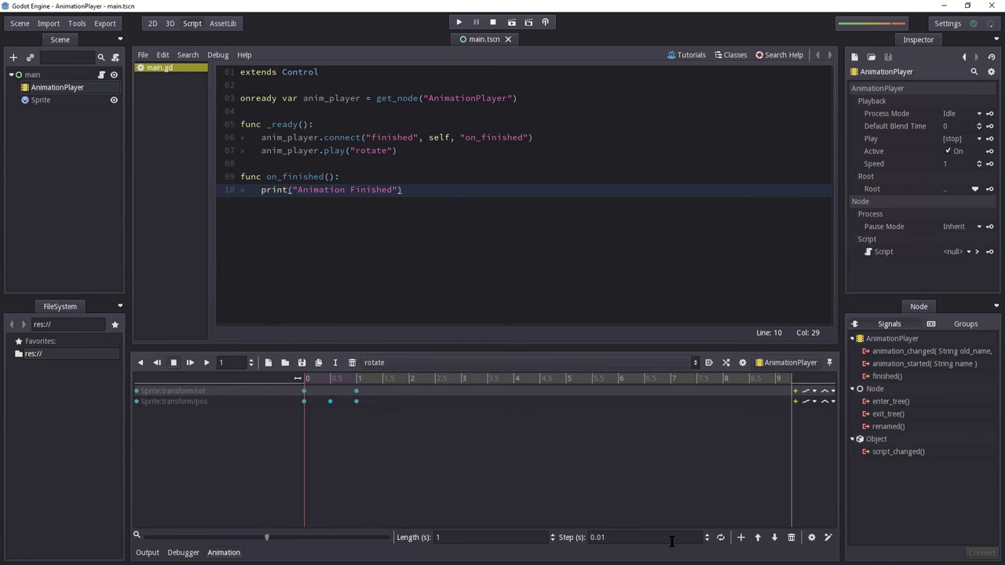
# Run the project again to watch the rotate animation play, and close the game window
pyautogui.press('F5')
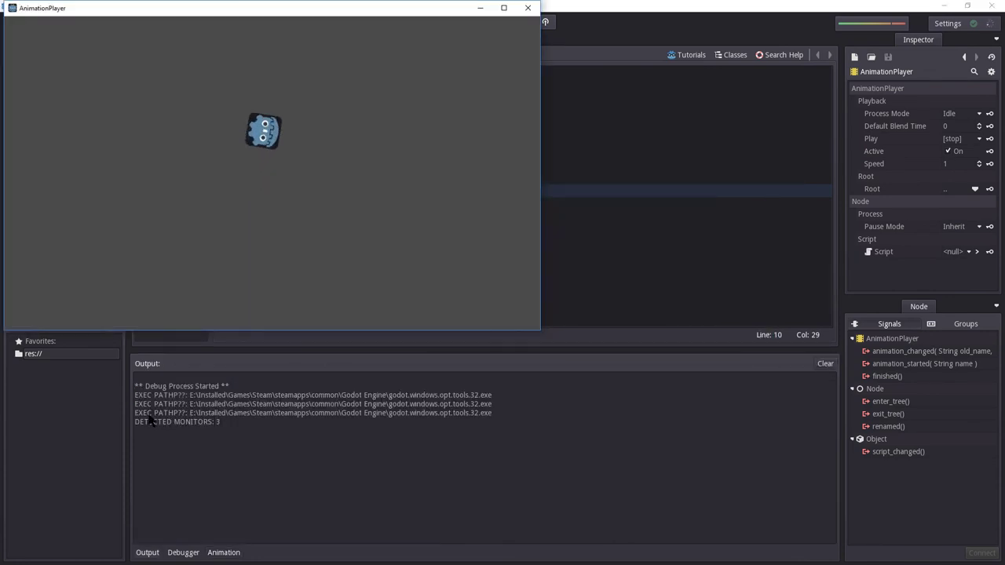
pyautogui.click(528, 8)
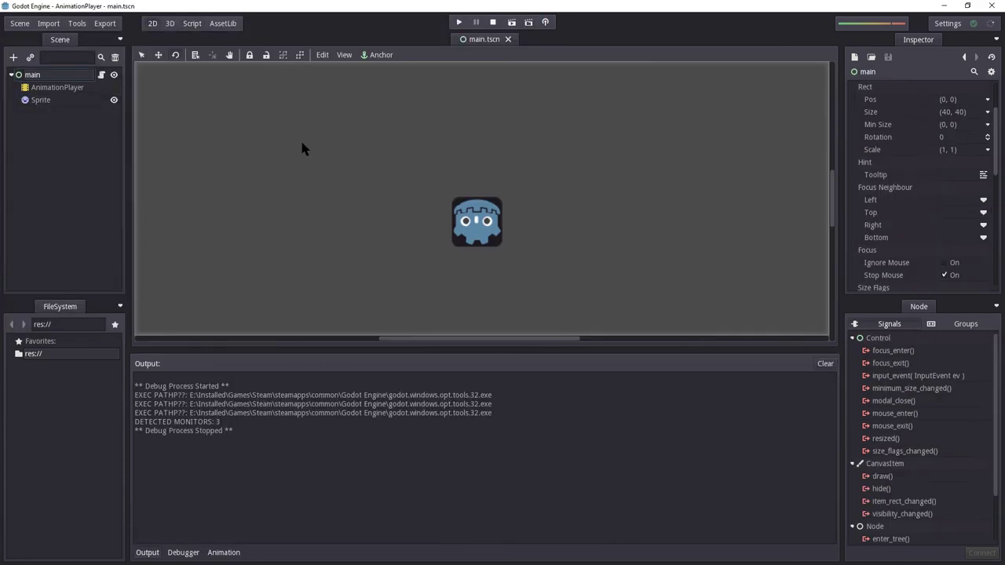
# Show the AnimationPlayer node's rotate timeline and reselect the main node in the scene tree
pyautogui.click(67, 87)
pyautogui.click(59, 76)
pyautogui.click(60, 87)
pyautogui.click(56, 77)
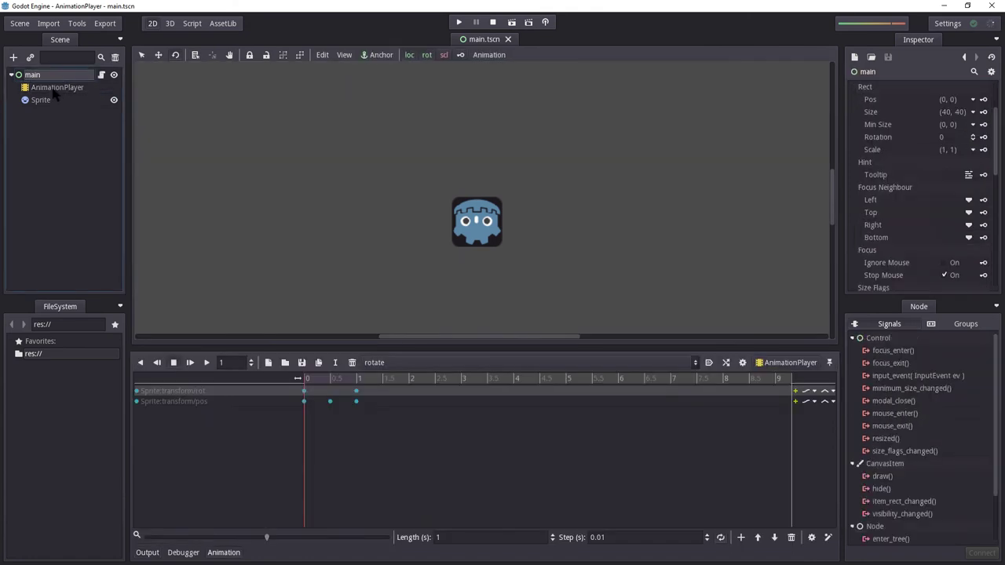
# Return to the script workspace and examine the public methods in the AnimationPlayer class reference
pyautogui.click(192, 23)
pyautogui.scroll(2, 354, 157)
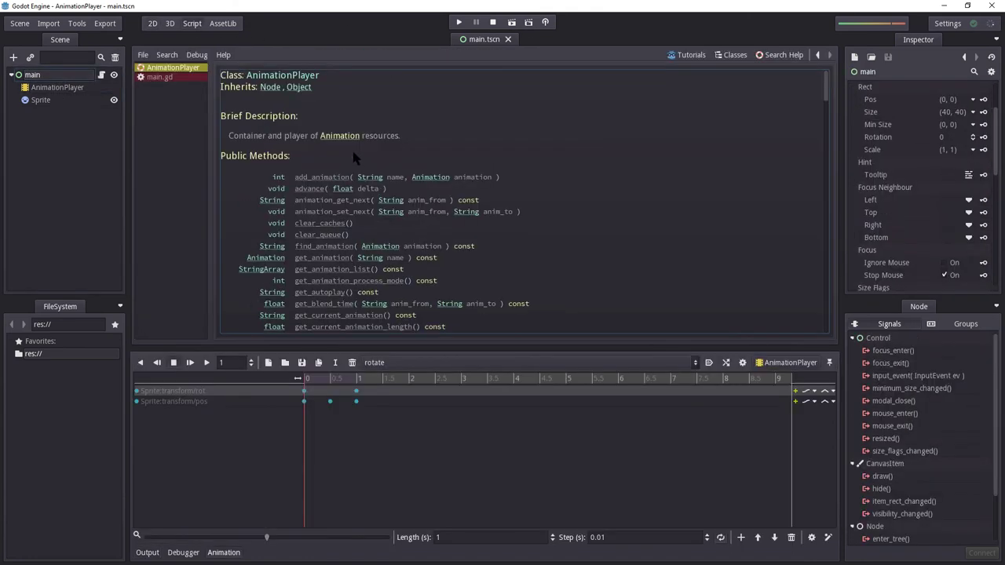
pyautogui.scroll(-2, 370, 143)
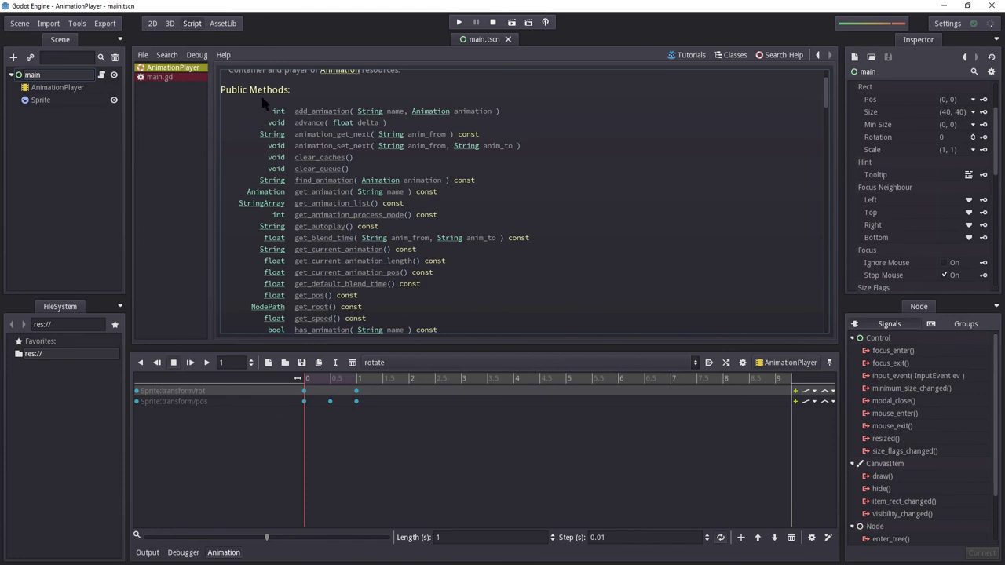
pyautogui.scroll(-5, 597, 169)
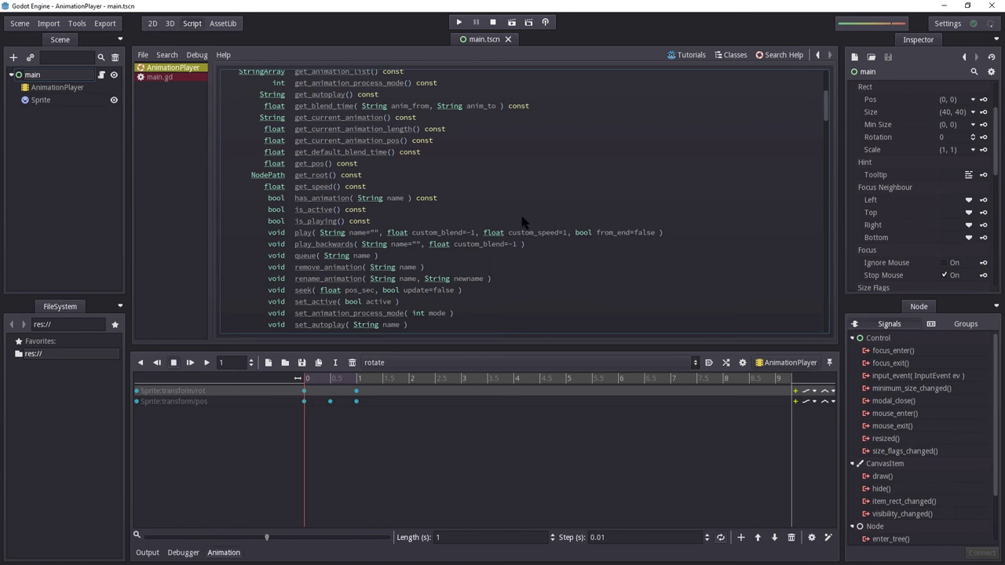
pyautogui.moveTo(344, 221); pyautogui.dragTo(299, 226)
pyautogui.click(348, 226)
pyautogui.scroll(-5, 464, 231)
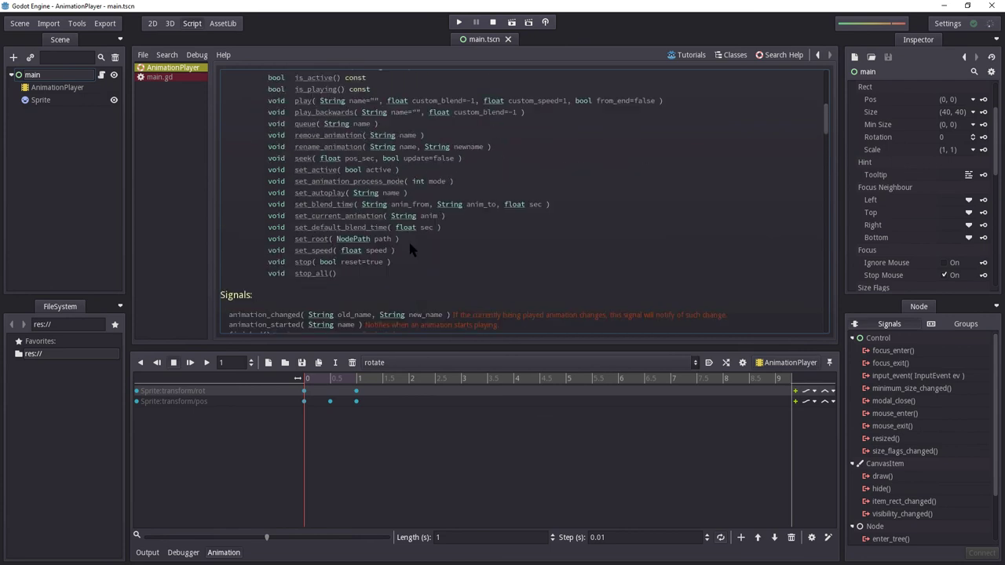
pyautogui.scroll(12, 409, 245)
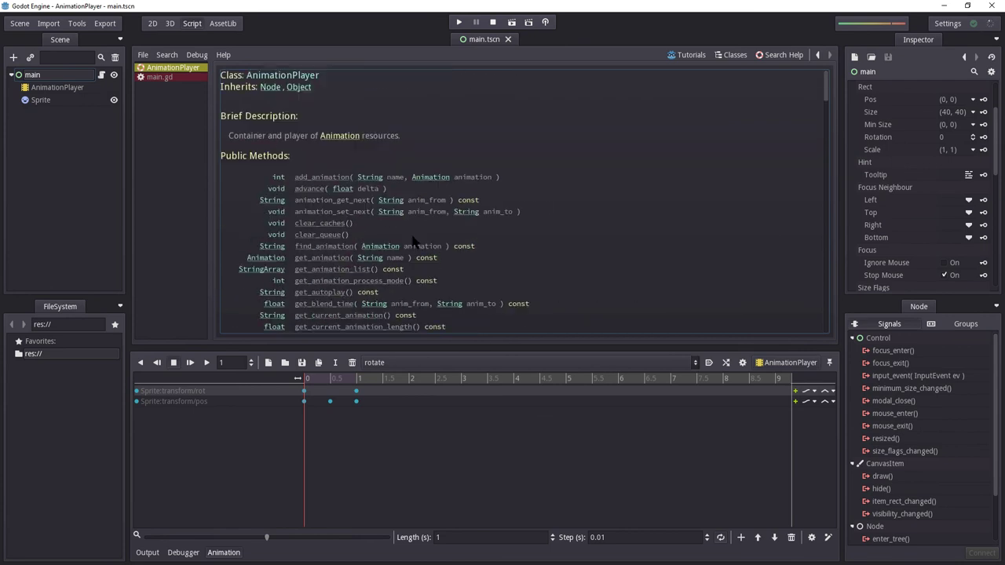
# Find the AnimationPlayer class in the help search, close the search, and read the class reference's signals and constants
pyautogui.click(780, 55)
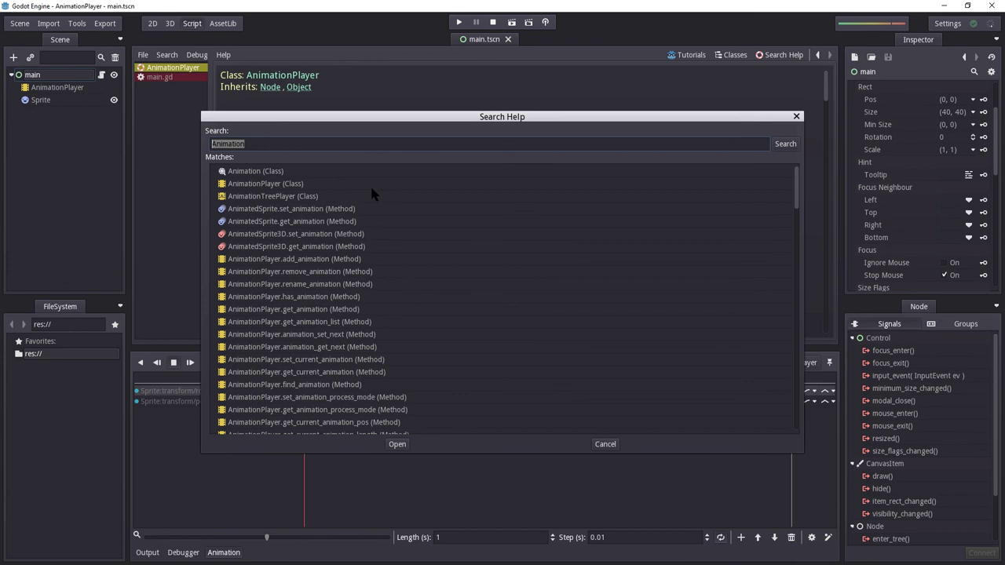
pyautogui.click(263, 184)
pyautogui.click(795, 116)
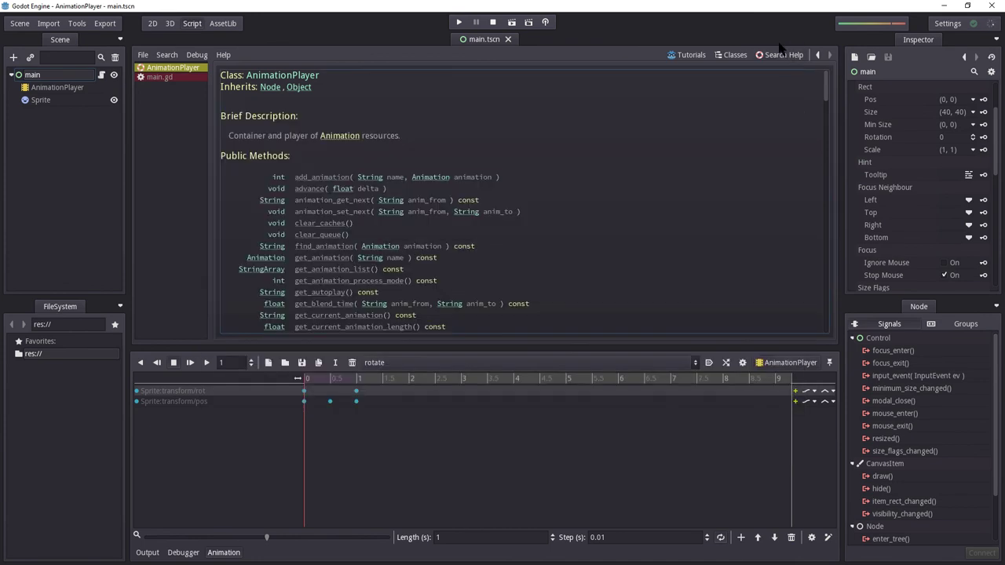
pyautogui.scroll(-5, 683, 177)
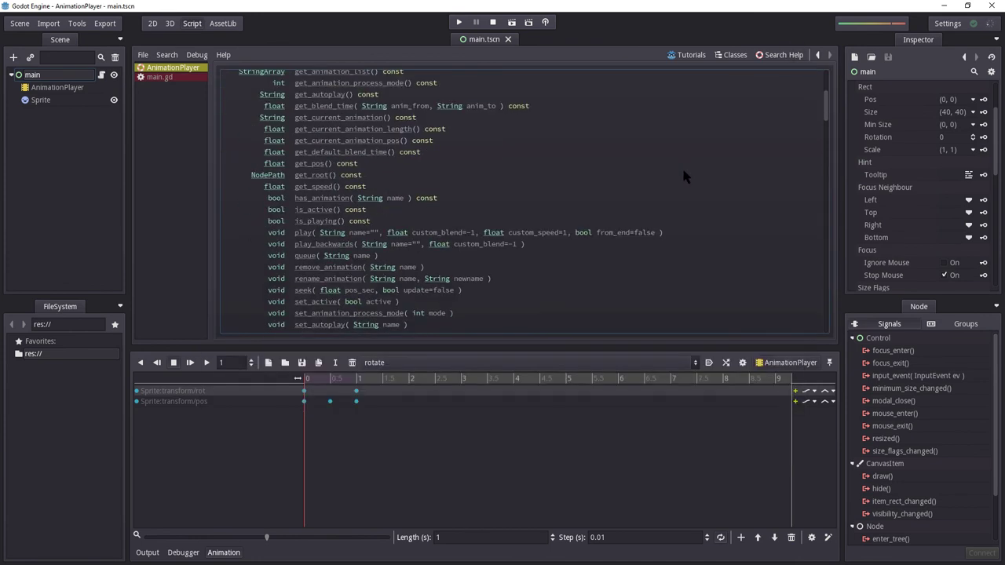
pyautogui.scroll(-7, 681, 166)
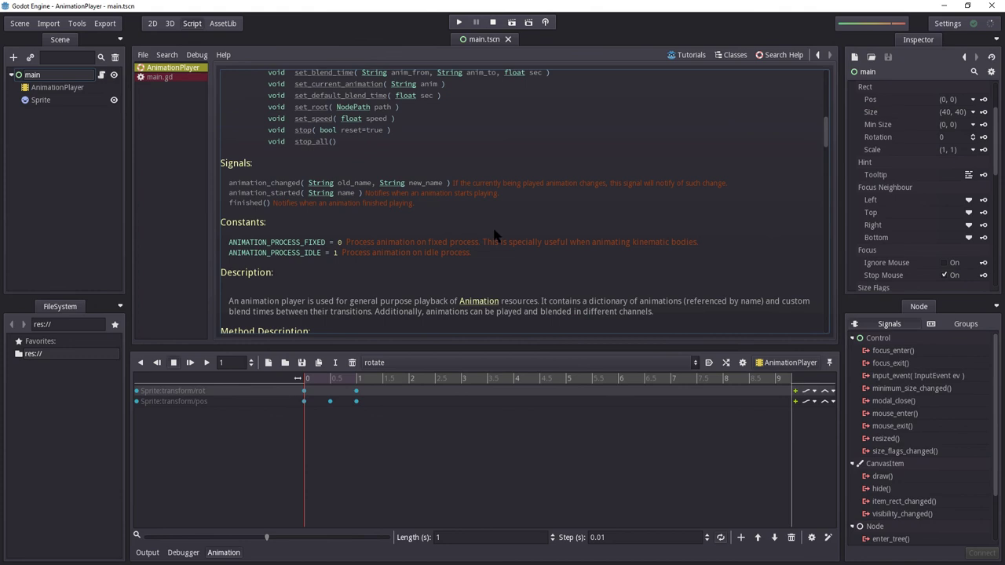